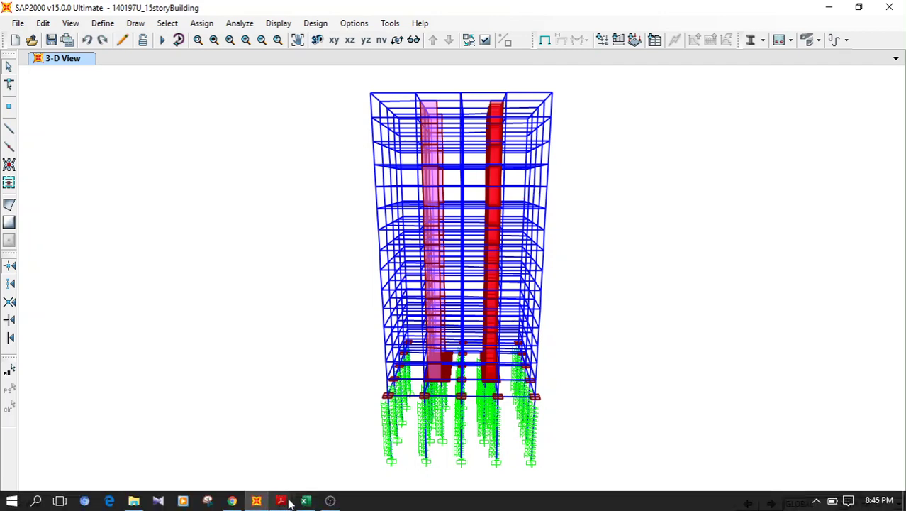
Consult the structural ductility and performance factor table in the AS 1170.4 earthquake actions PDF, then return to the SAP2000 model.
click(281, 500)
click(238, 464)
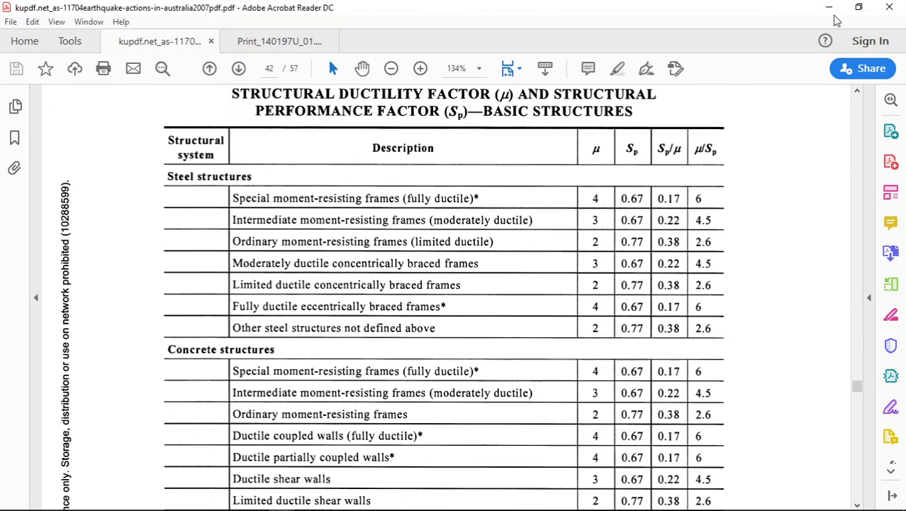
click(832, 8)
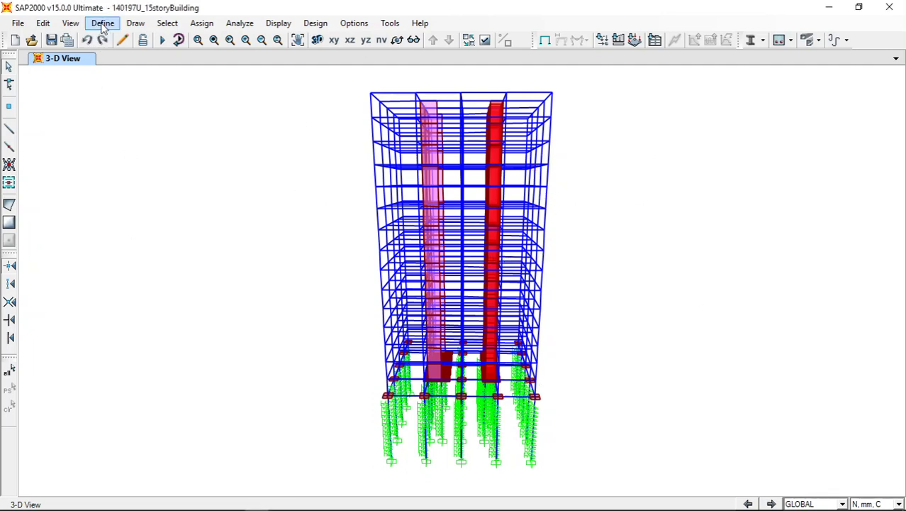
Add a load pattern named EX of type QUAKE with AS 1170 2007 as its auto lateral load pattern.
click(102, 24)
click(168, 240)
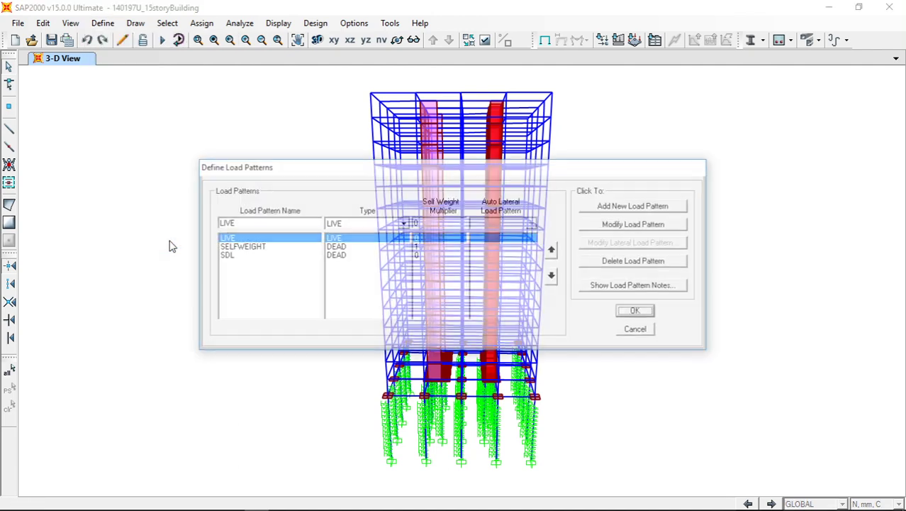
double_click(265, 224)
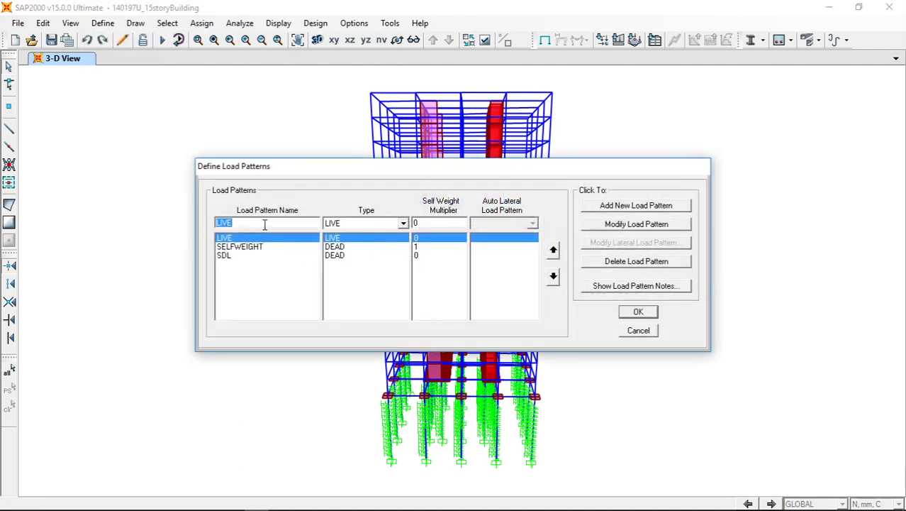
text(EX)
click(402, 224)
click(352, 254)
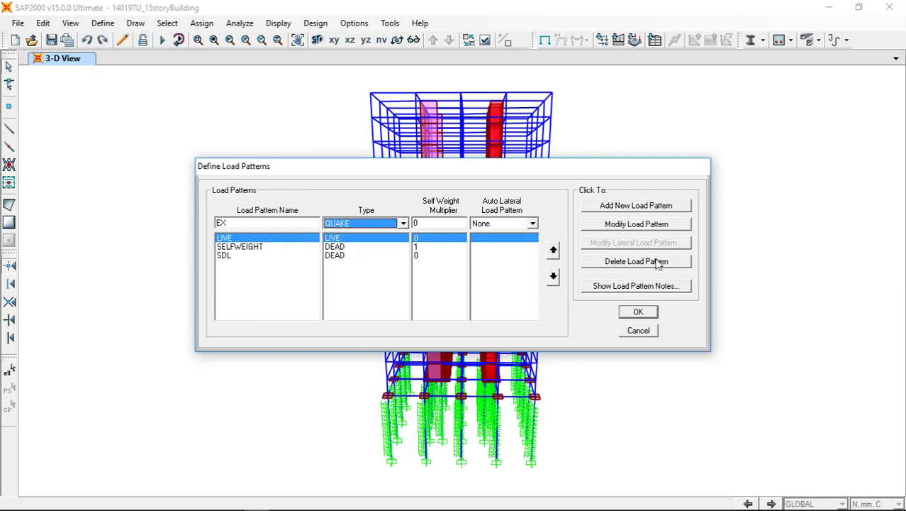
click(533, 224)
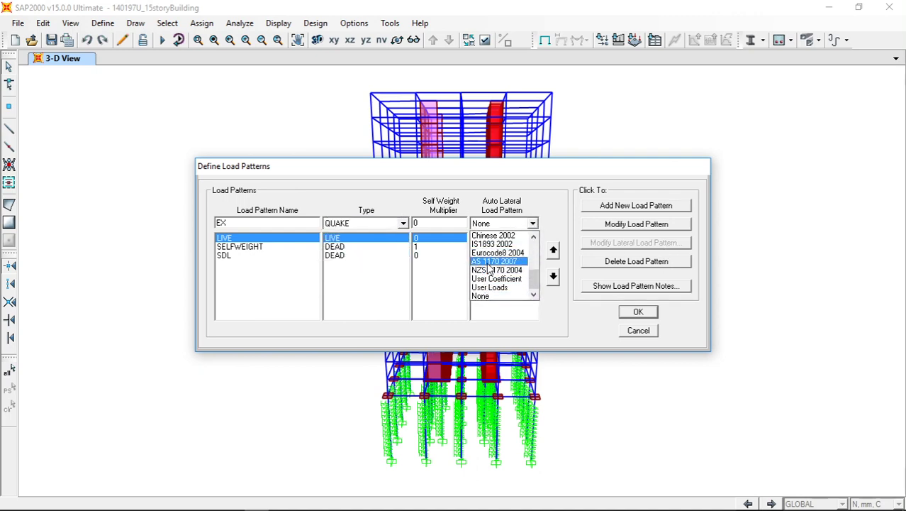
click(488, 267)
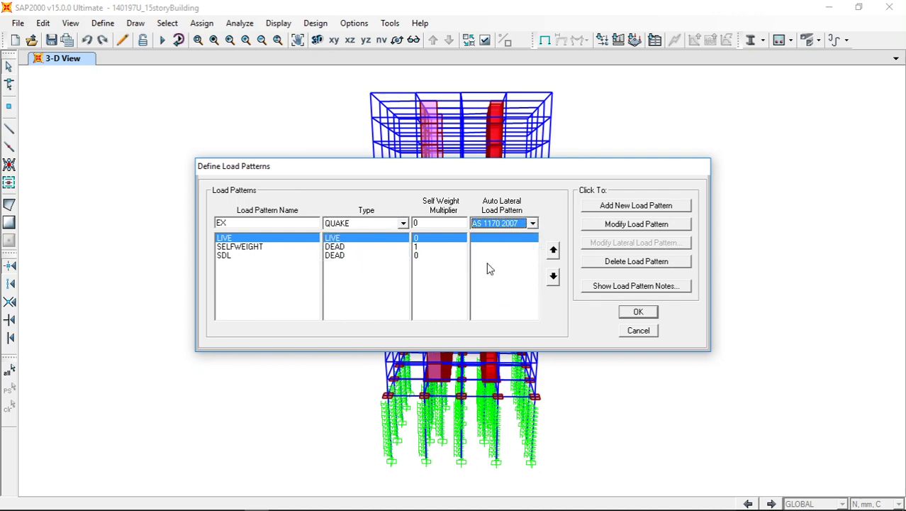
click(620, 207)
Add a second QUAKE load pattern named EY, also using the AS 1170 2007 auto lateral pattern.
click(233, 224)
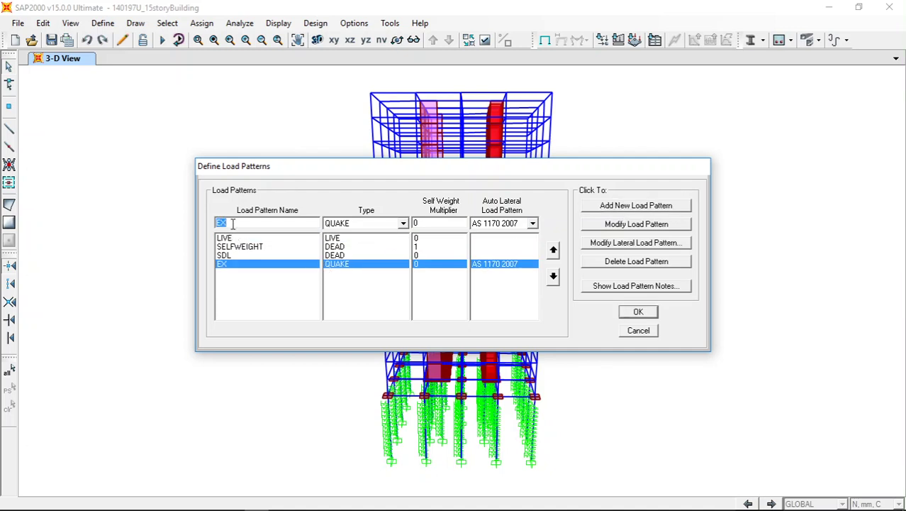
text(EY)
click(637, 207)
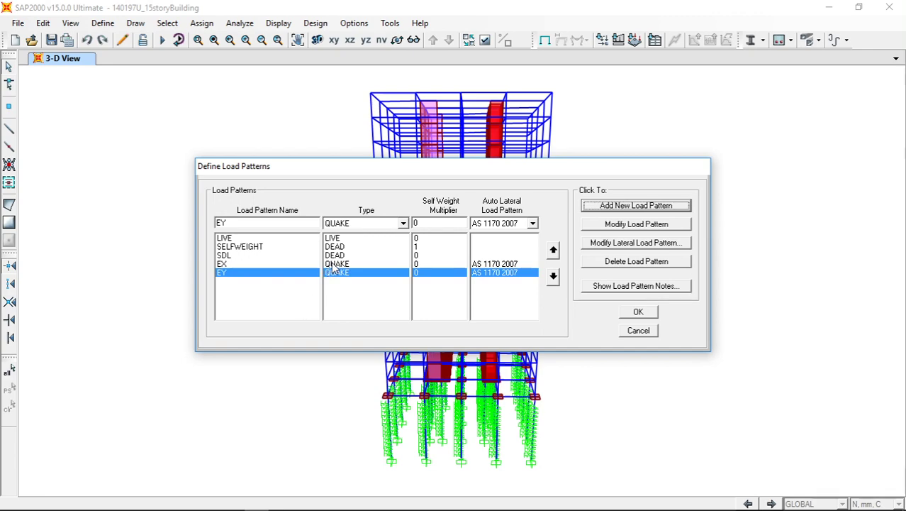
In EX's lateral load settings, set the site subsoil class to A and the probability factor kp to 1.0.
click(333, 265)
click(634, 243)
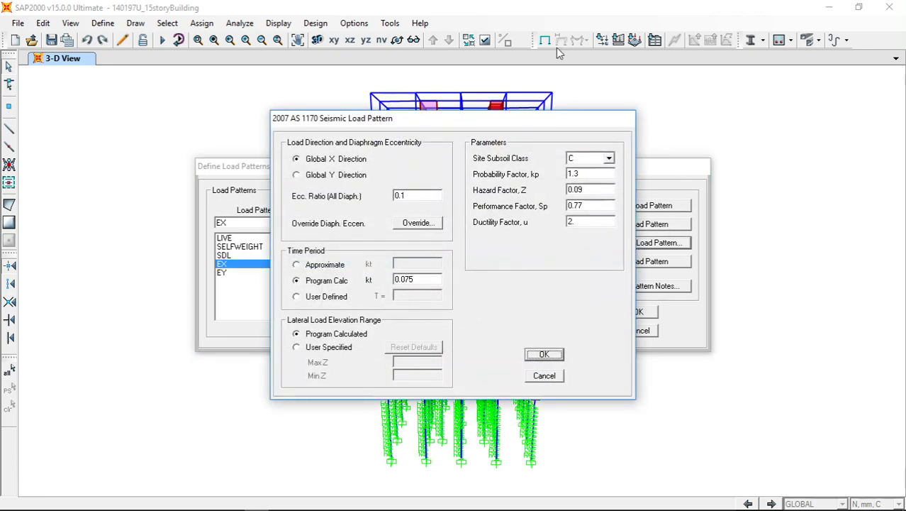
drag(542, 114, 283, 32)
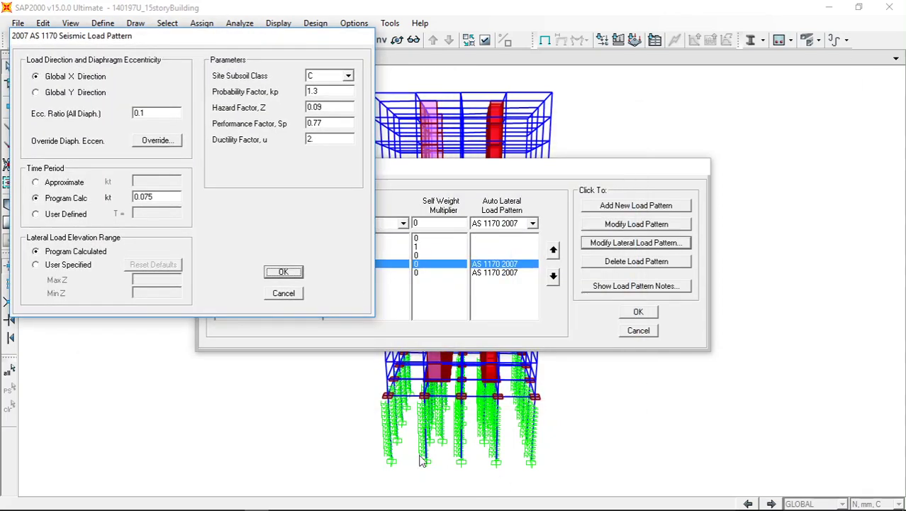
drag(221, 39, 479, 86)
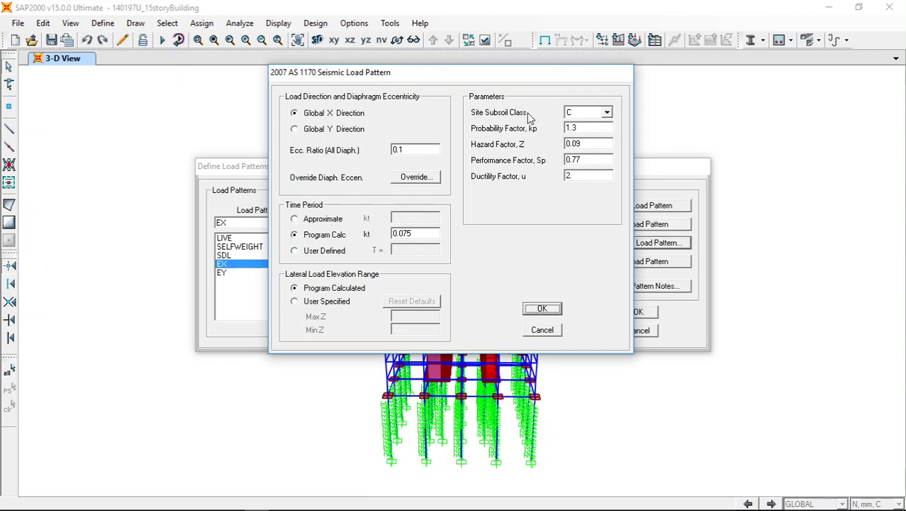
click(607, 113)
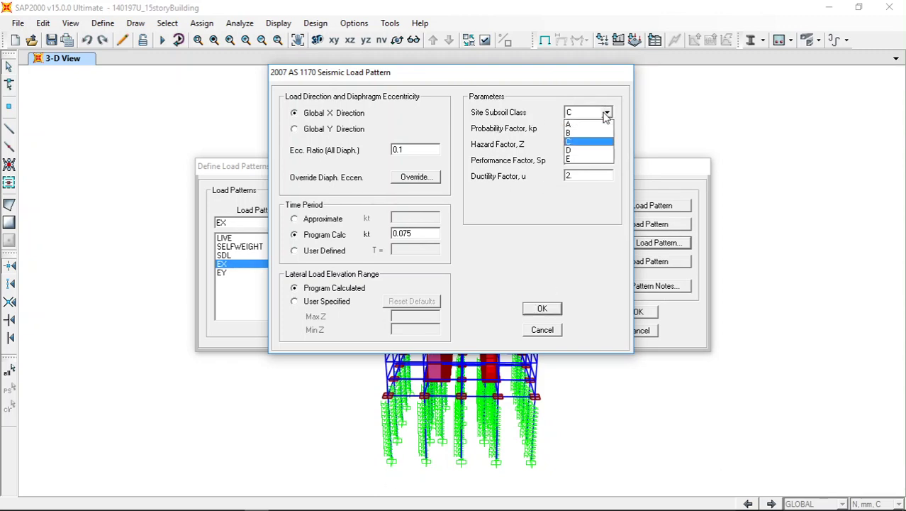
click(574, 125)
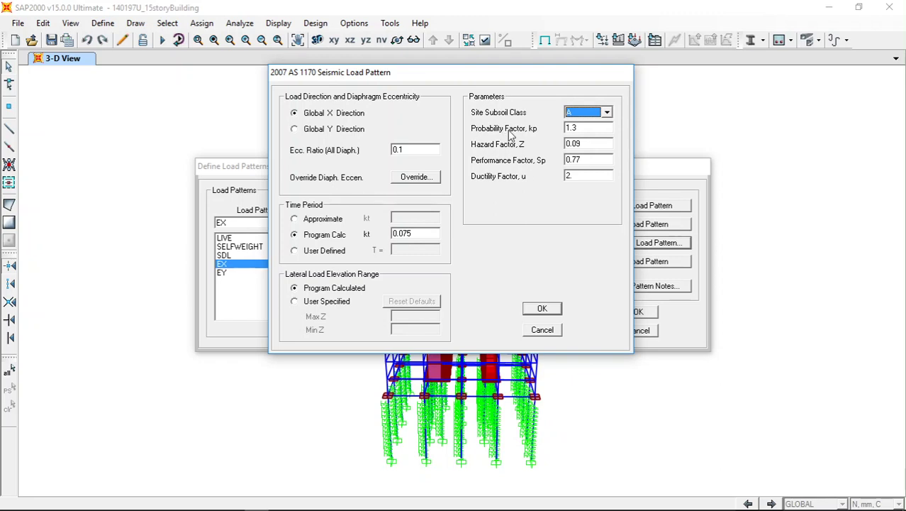
double_click(589, 127)
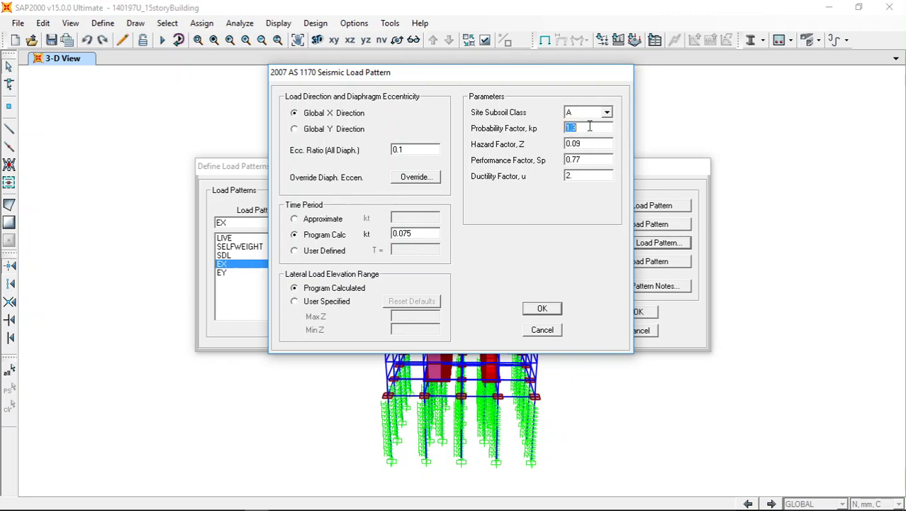
text(1.0)
Consult the earthquake actions PDF and set EX's hazard factor Z to 0.08.
mouse_move(281, 502)
click(202, 433)
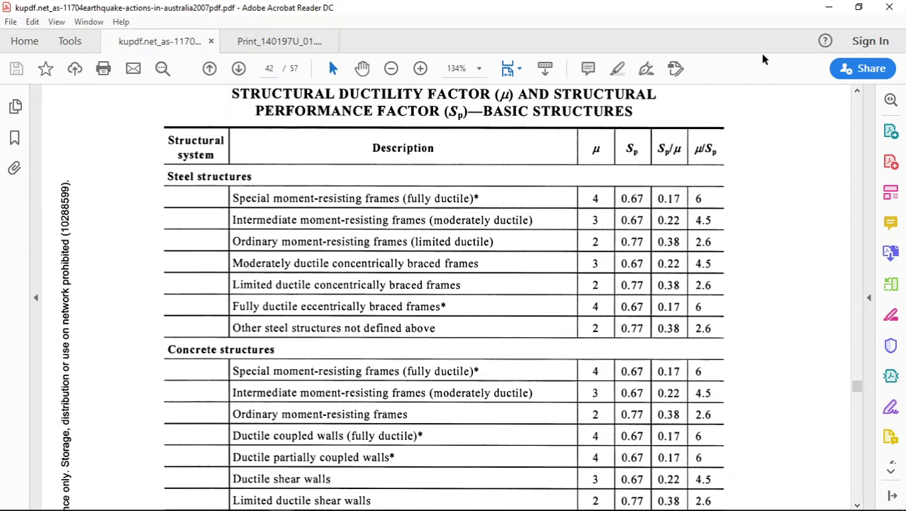
click(829, 7)
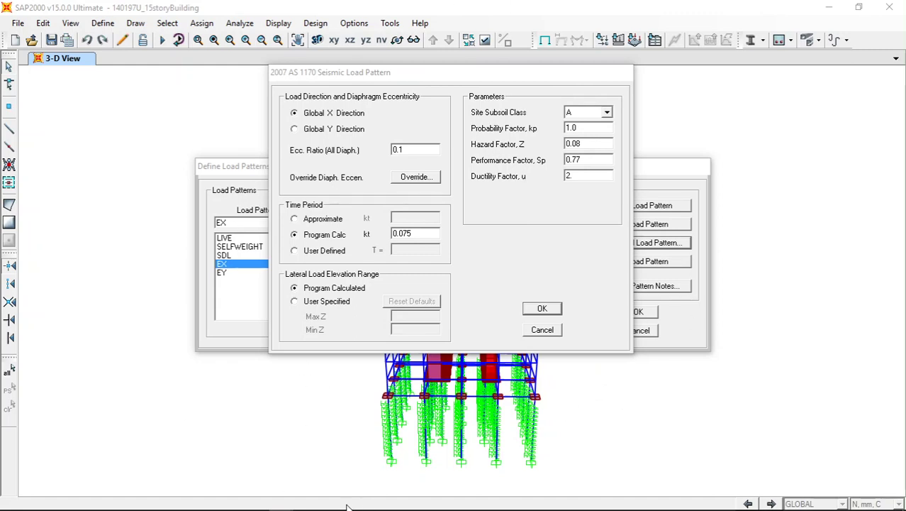
click(517, 200)
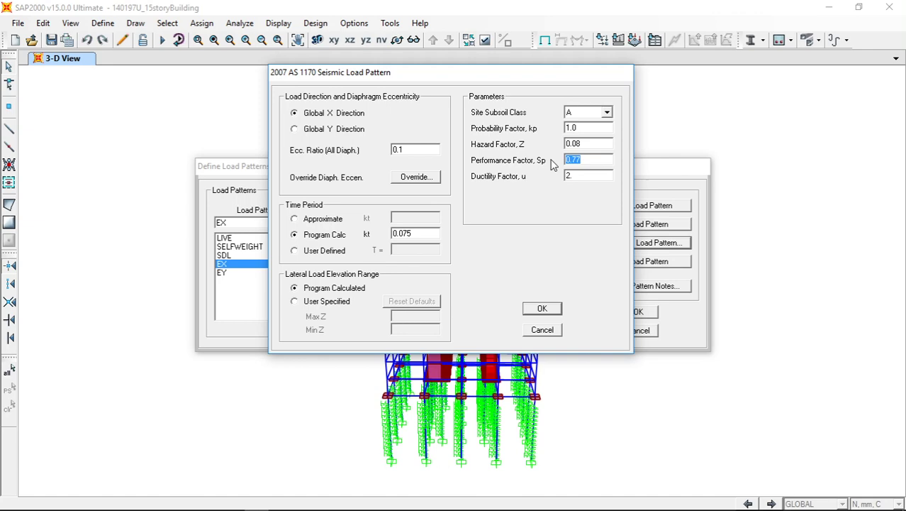
Set EX's performance factor Sp to 0.67 and ductility factor to 3, from the PDF's intermediate concrete moment-resisting frame row, and accept the settings.
click(280, 501)
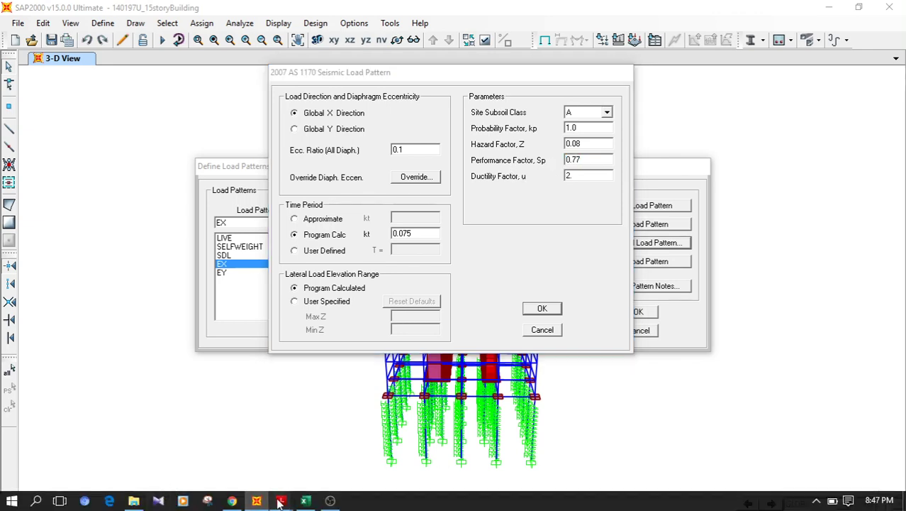
click(256, 416)
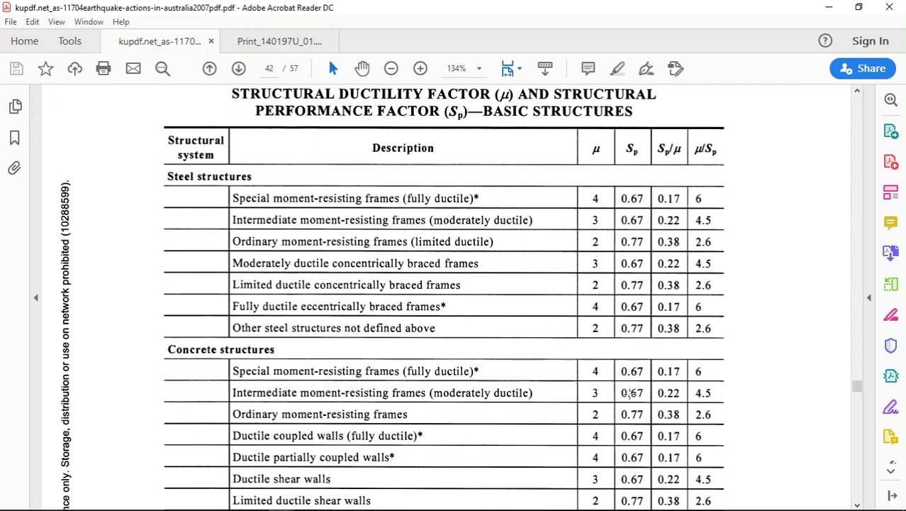
click(829, 7)
click(586, 159)
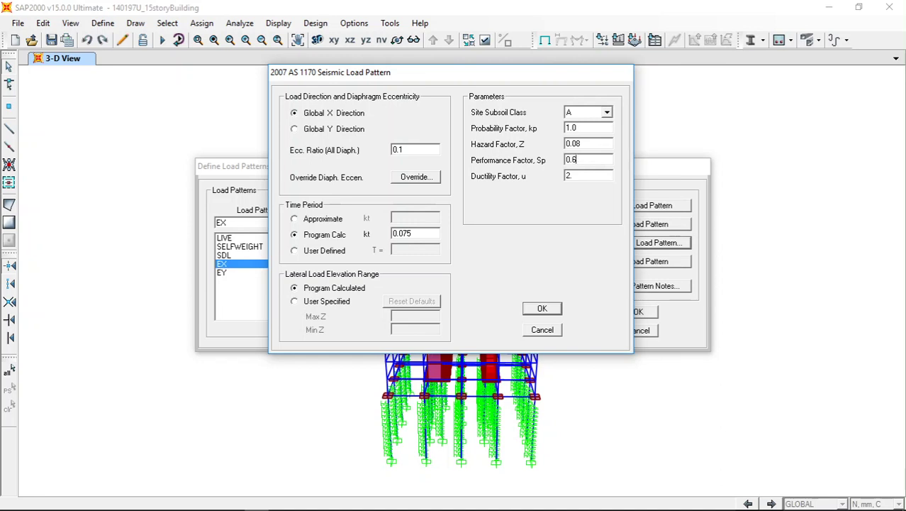
double_click(582, 176)
click(553, 311)
In EY's lateral load settings, set the site subsoil class to A and the probability factor kp to 1.0.
click(348, 273)
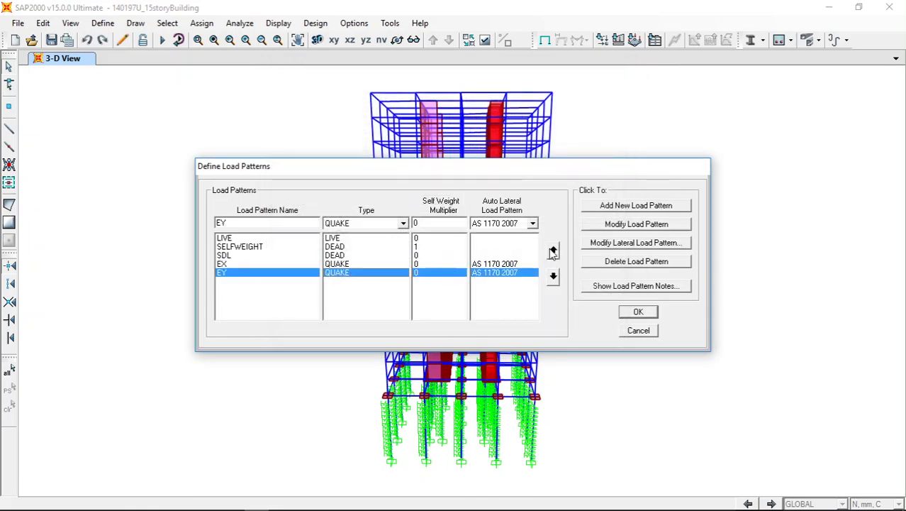
click(642, 243)
click(604, 159)
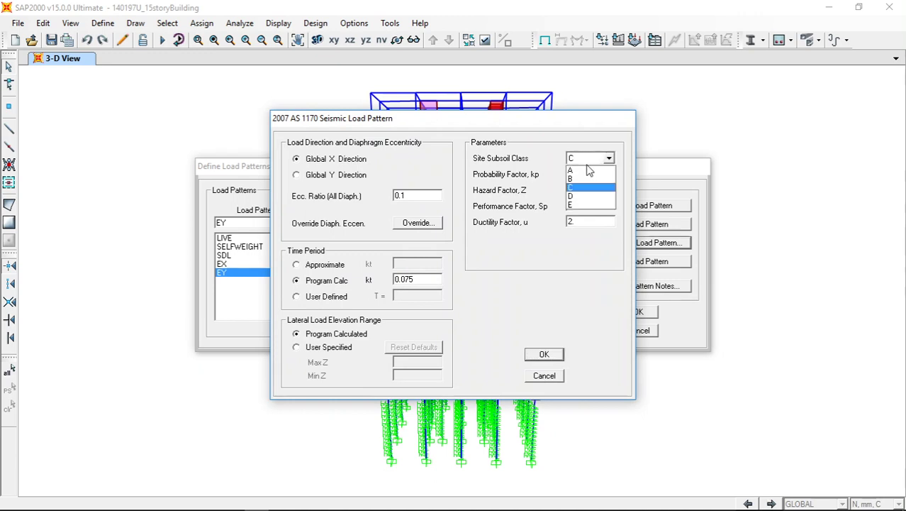
click(571, 171)
click(575, 174)
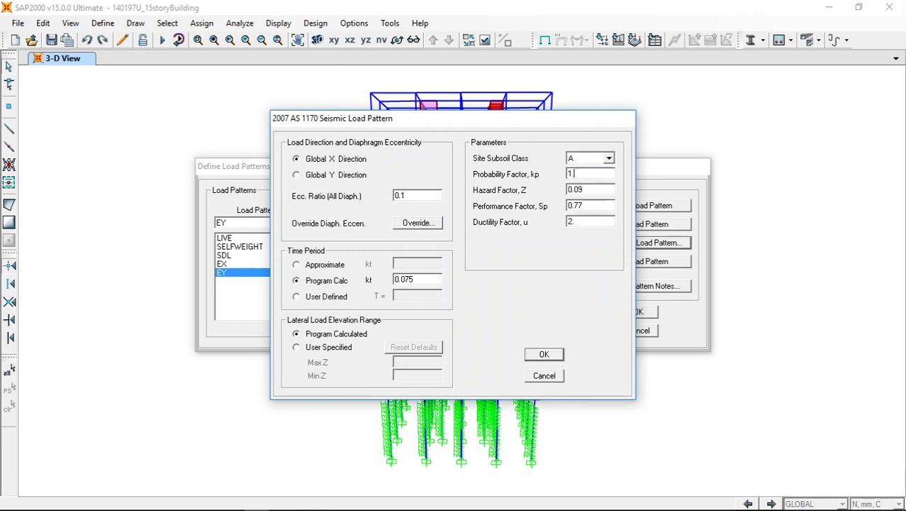
text(.0)
Give EY the same hazard and performance factors as EX, set its ductility factor to 3, and accept the load pattern definitions.
key(Tab)
text(0)
key(Tab)
text(0.)
double_click(577, 222)
text(3)
click(546, 357)
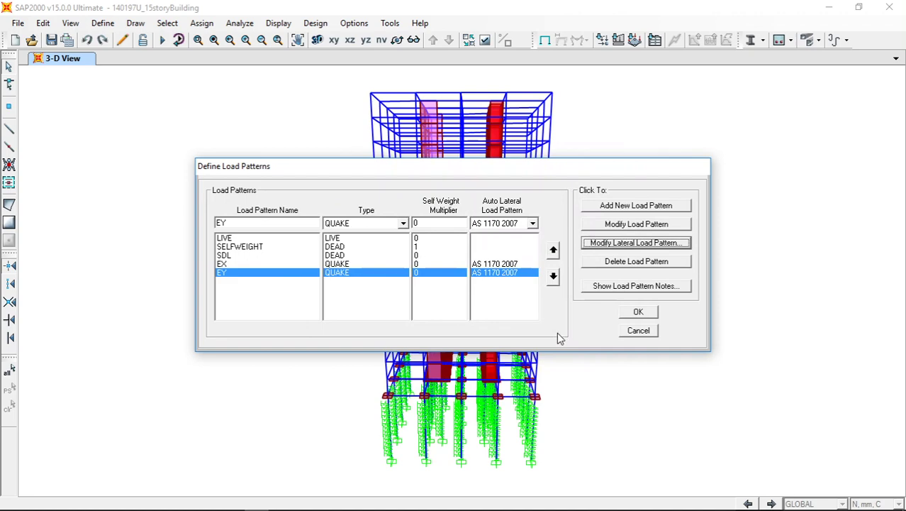
click(642, 312)
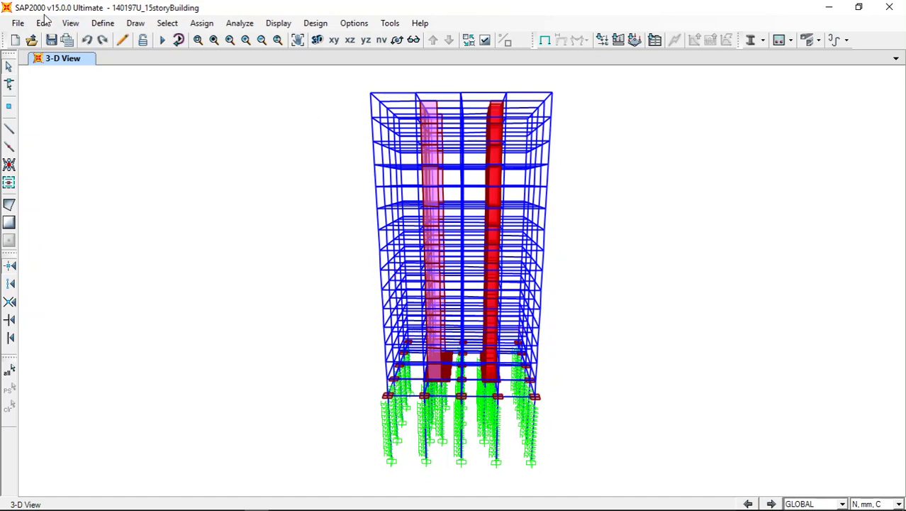
click(71, 24)
mouse_move(103, 23)
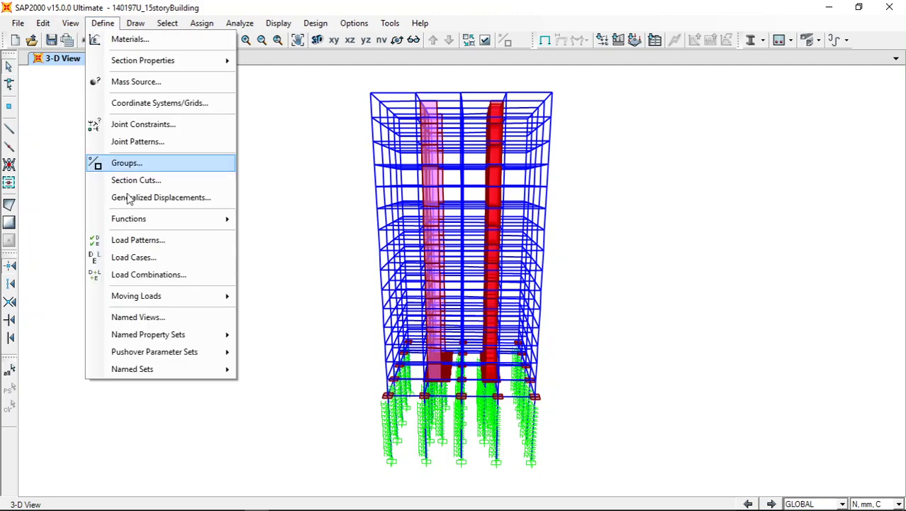
mouse_move(157, 223)
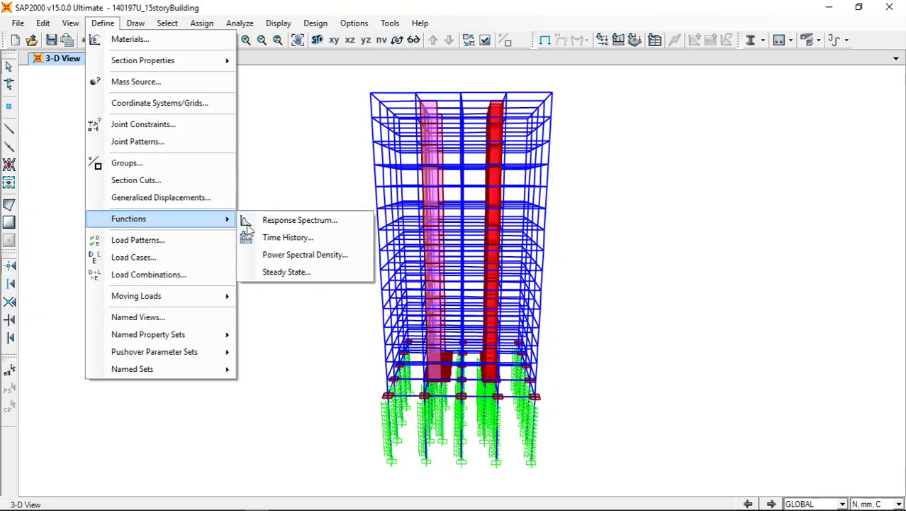
click(307, 227)
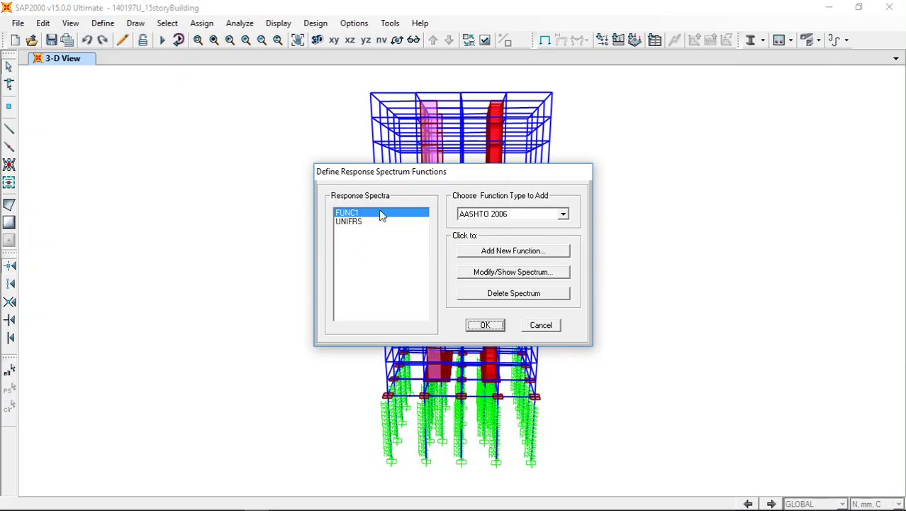
click(523, 255)
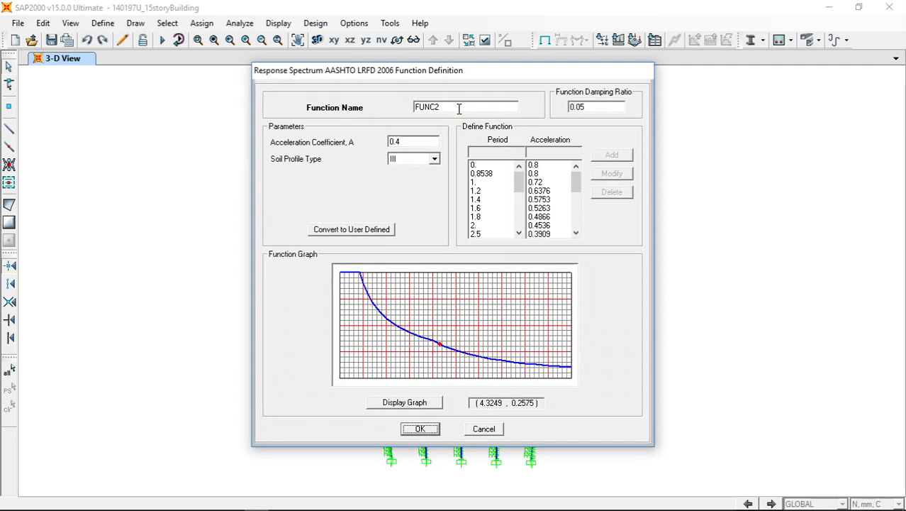
double_click(455, 106)
text(RS)
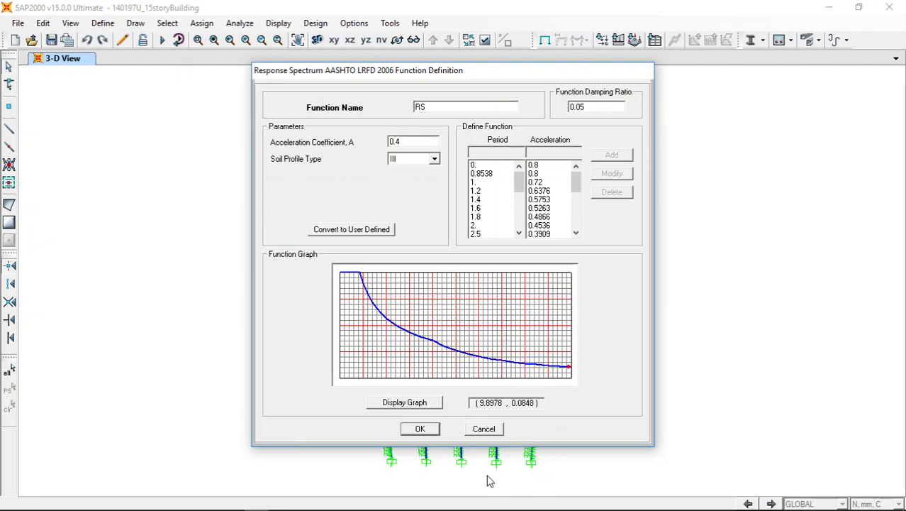
click(483, 429)
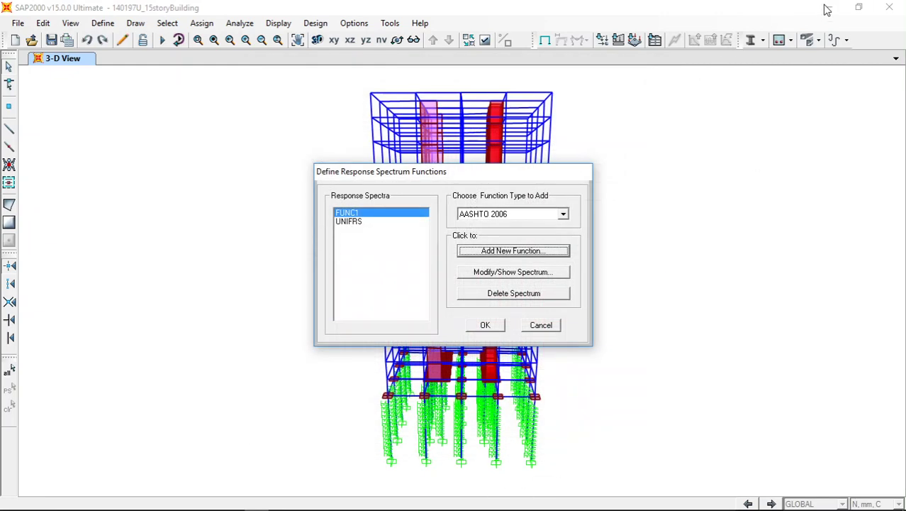
key(Escape)
click(829, 9)
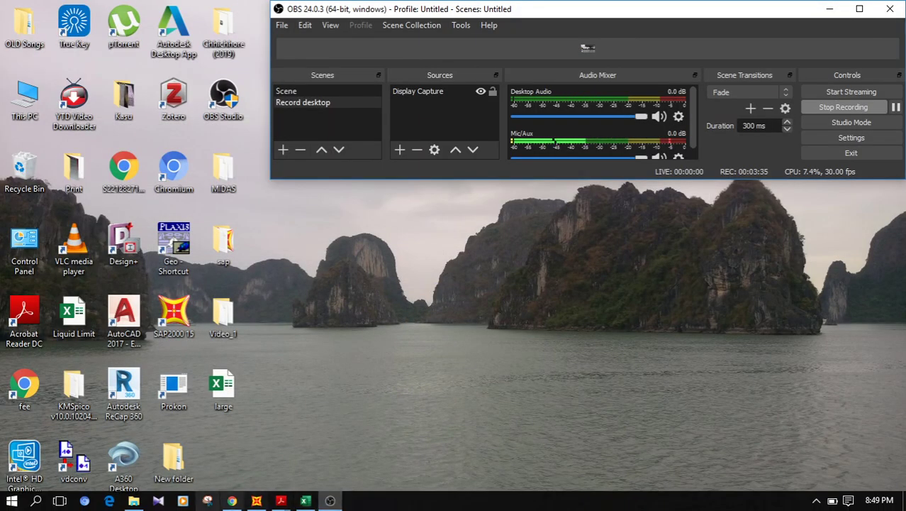
click(256, 501)
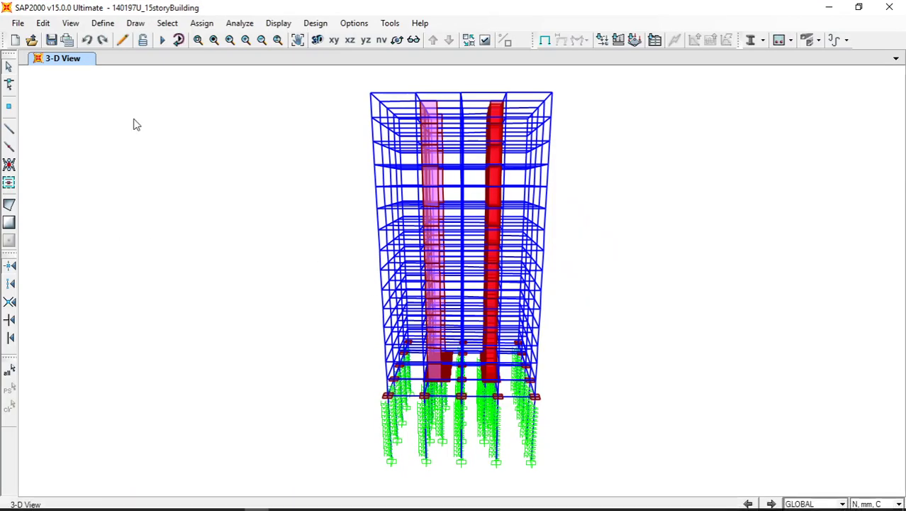
Choose AS1170 2007 as the response spectrum function type, review FUNC1's spectrum parameters, and accept the function definitions.
click(103, 22)
mouse_move(234, 221)
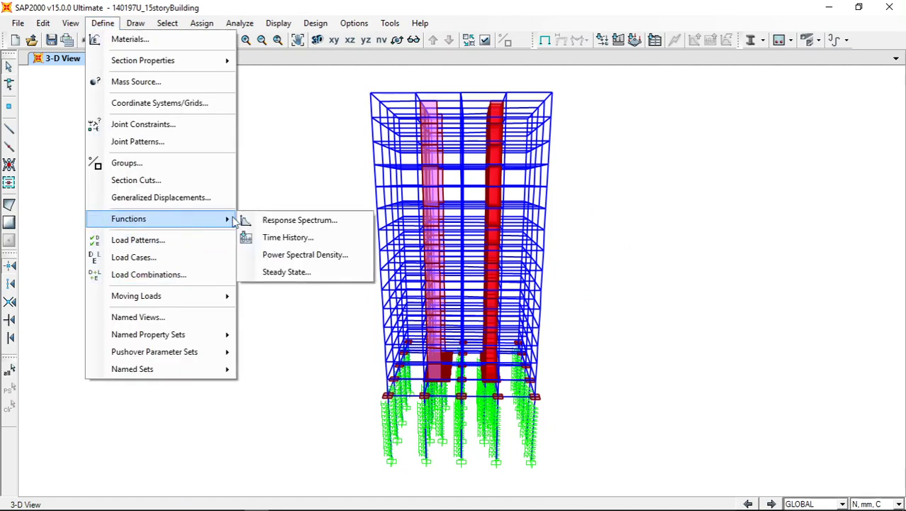
click(280, 220)
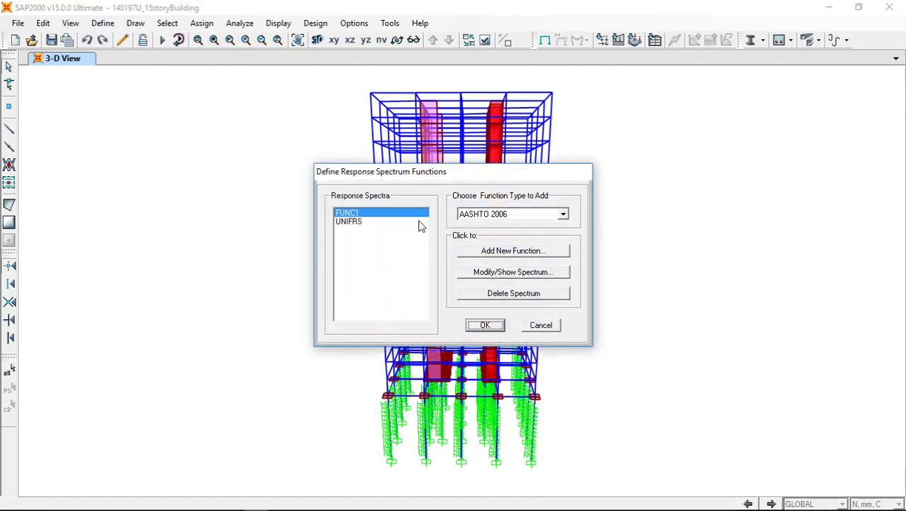
click(564, 214)
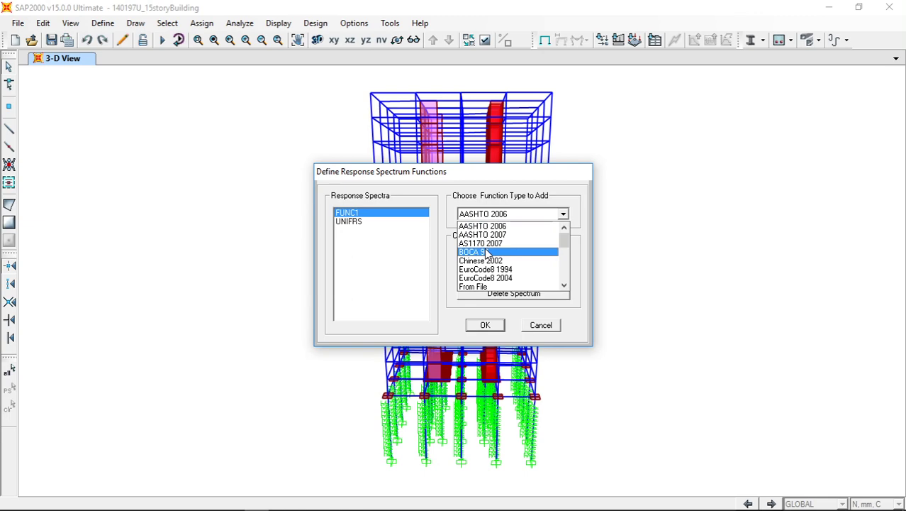
click(489, 243)
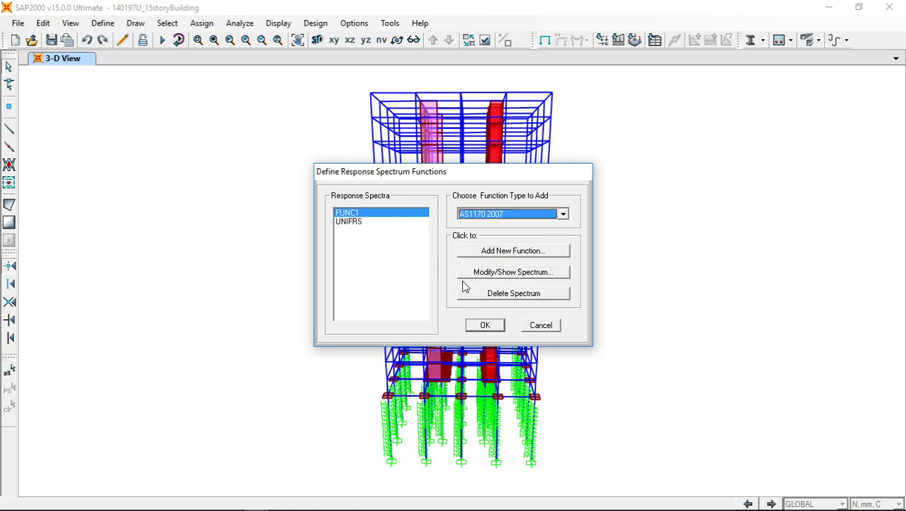
click(491, 274)
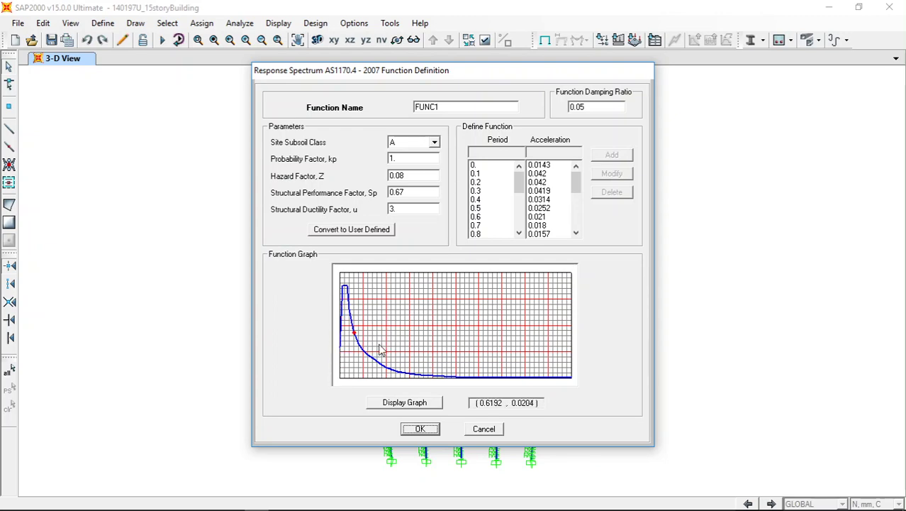
click(422, 429)
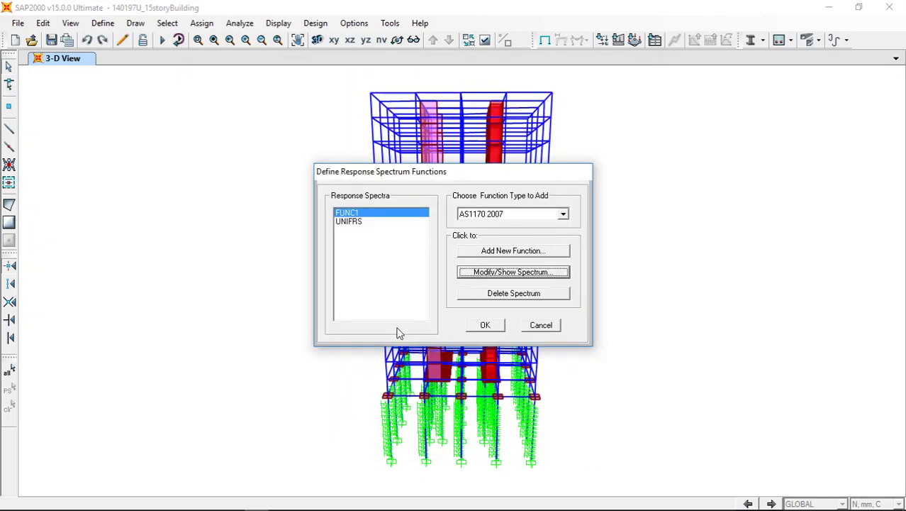
click(486, 326)
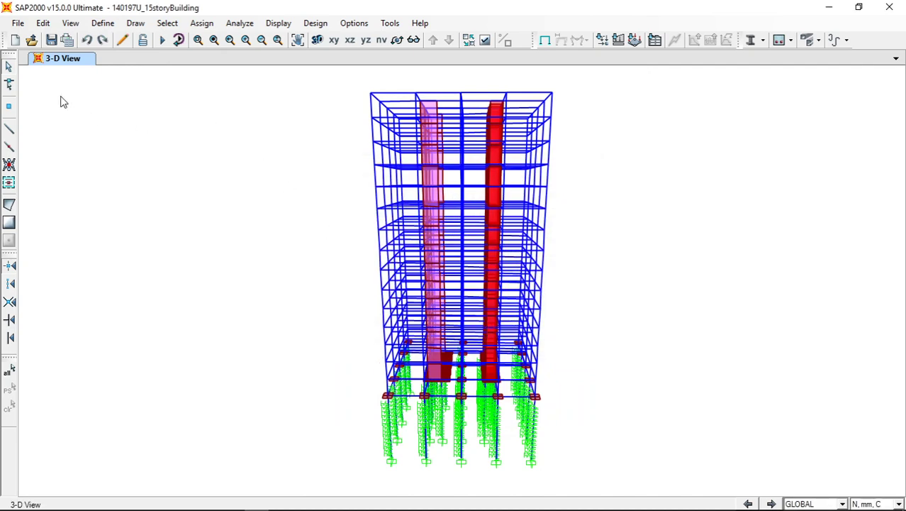
Open the definition of load case EX and change its load case type to Response Spectrum.
click(103, 24)
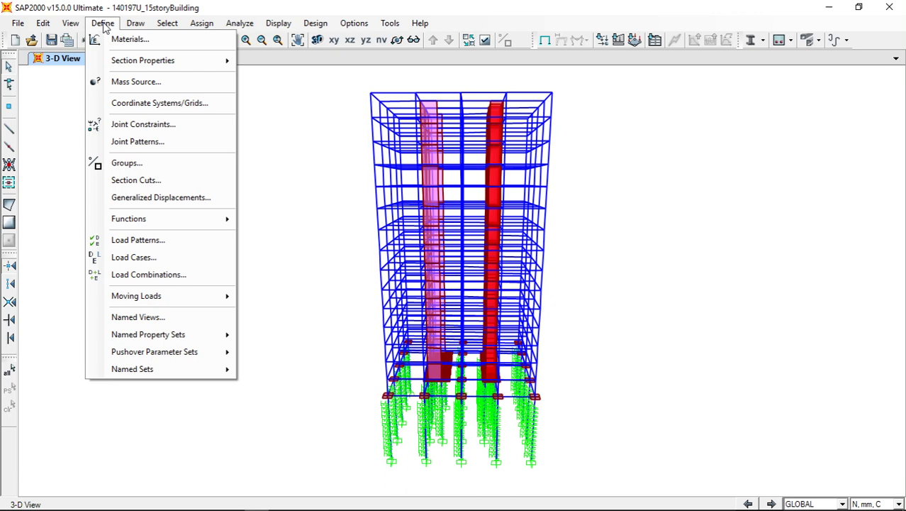
click(158, 258)
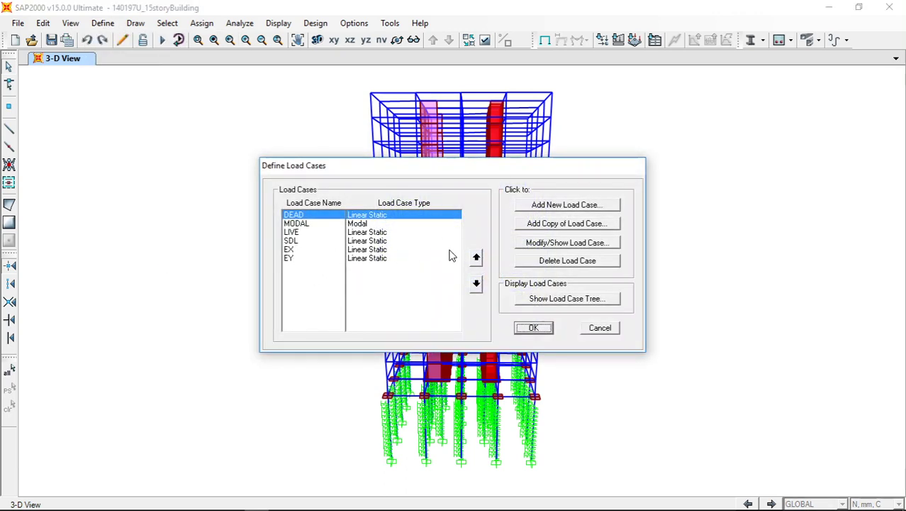
click(375, 249)
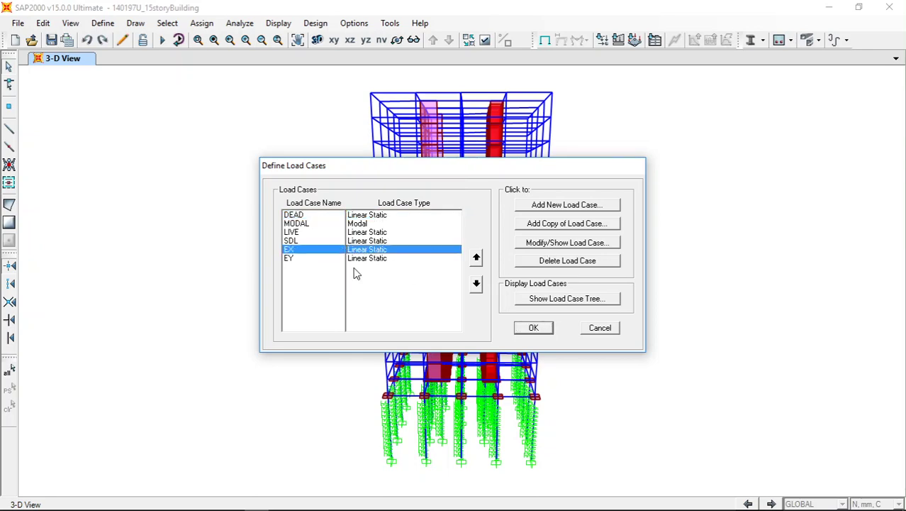
click(543, 243)
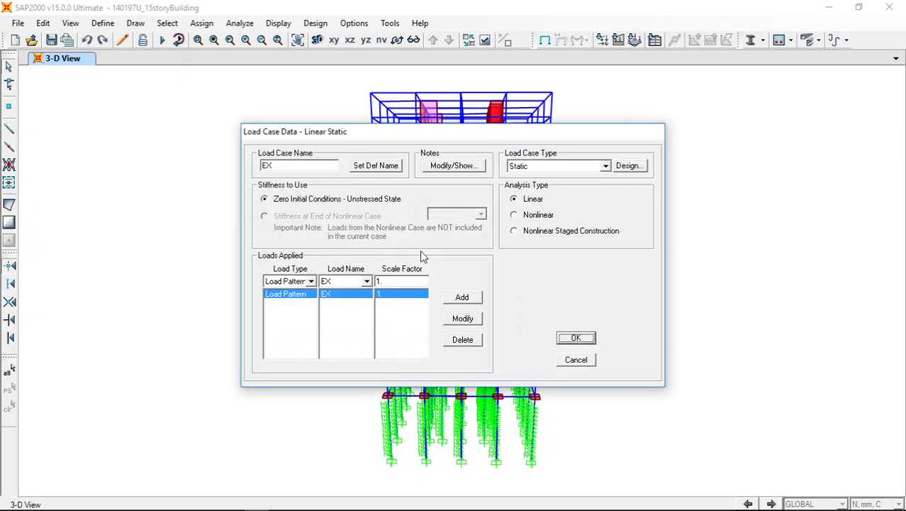
click(607, 169)
click(542, 206)
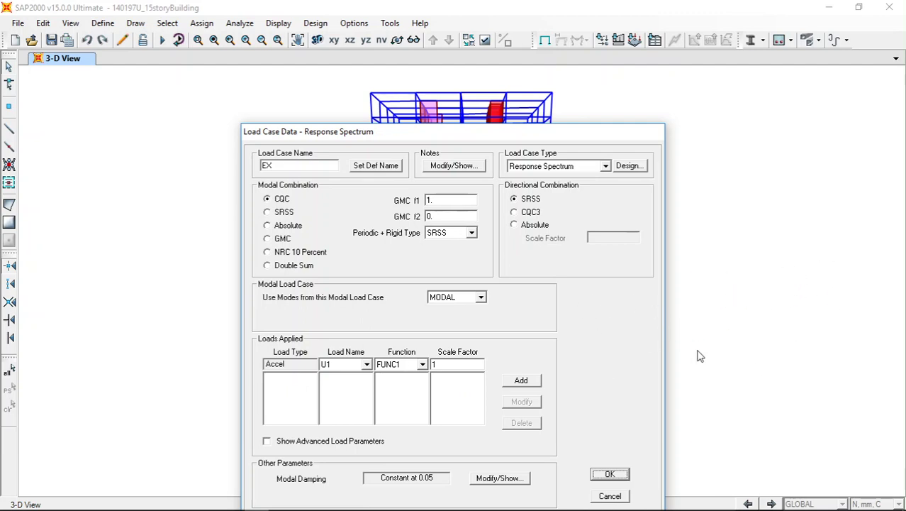
Apply a U1 acceleration load to EX using FUNC1 with scale factor 9.81, and accept the load case.
click(455, 365)
click(423, 365)
click(415, 370)
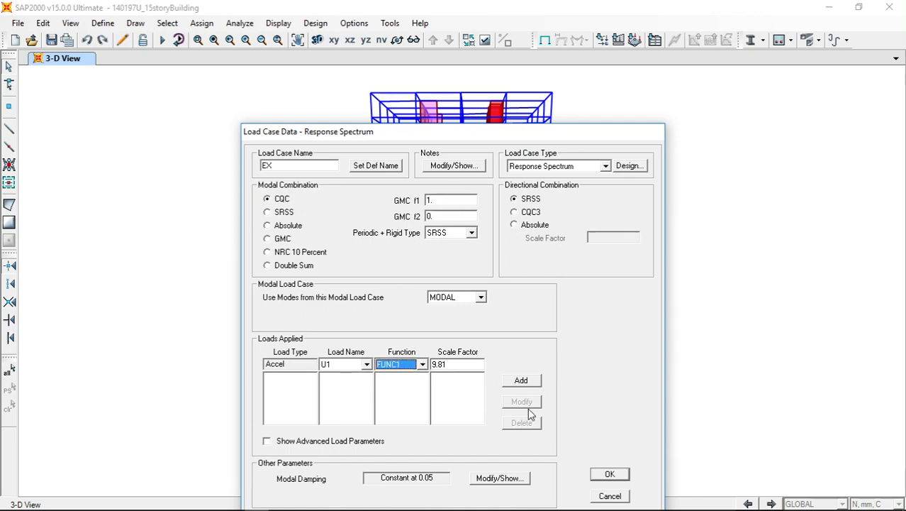
click(523, 381)
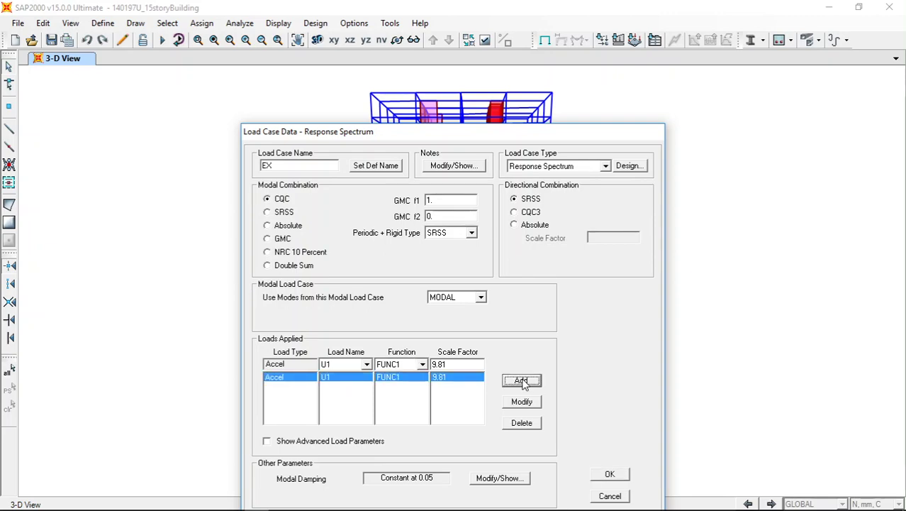
click(609, 480)
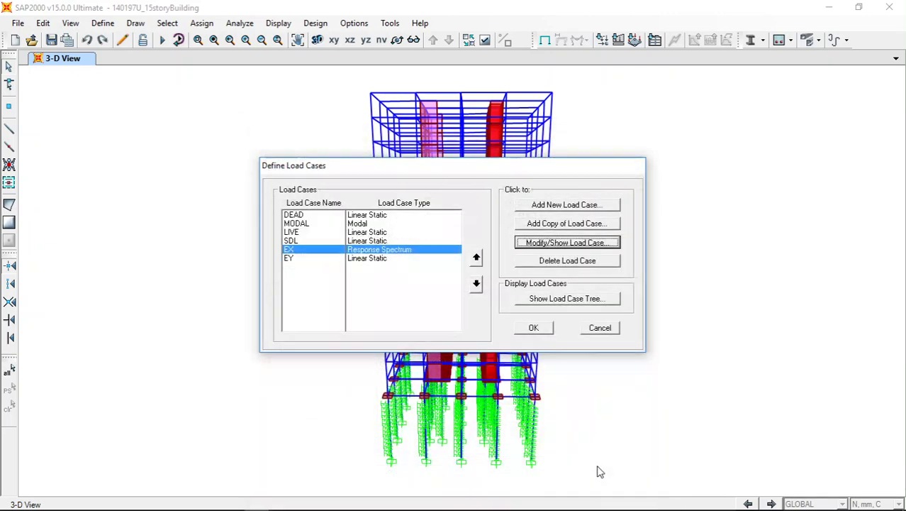
Open the definition of load case EY and change its load case type to Response Spectrum.
click(359, 259)
click(526, 245)
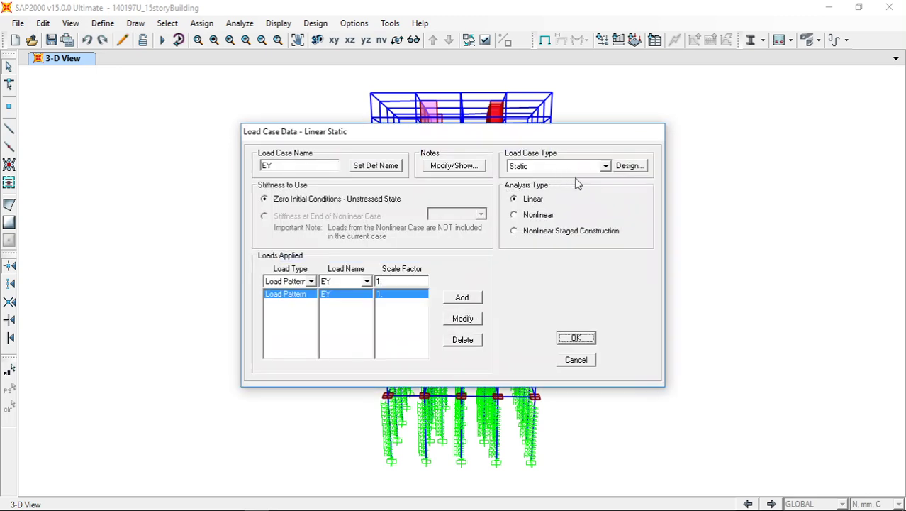
click(606, 166)
click(550, 205)
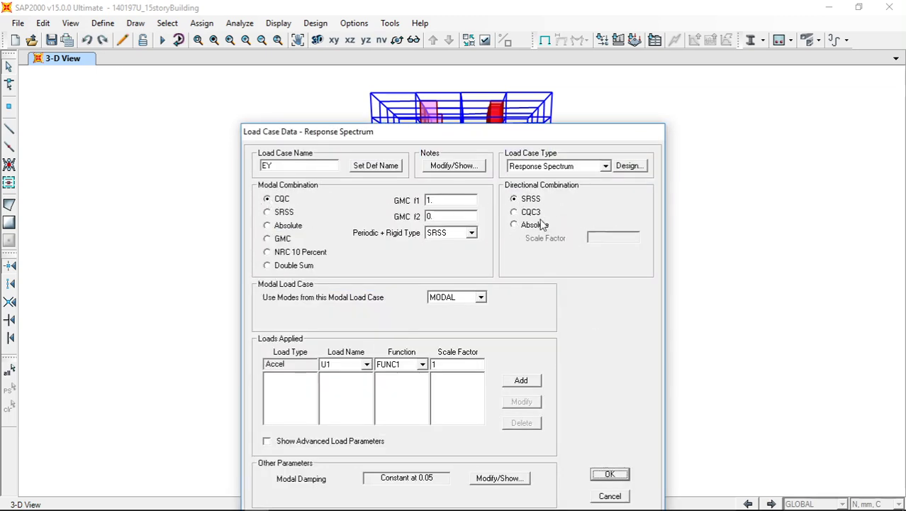
Apply a U1 acceleration load to EY using FUNC1 with scale factor 9.81, and accept the load case definitions.
double_click(450, 363)
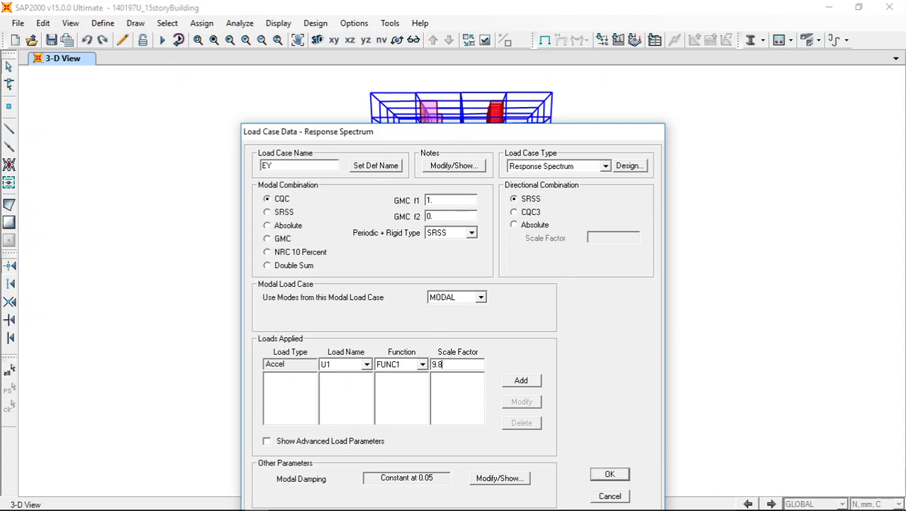
click(533, 383)
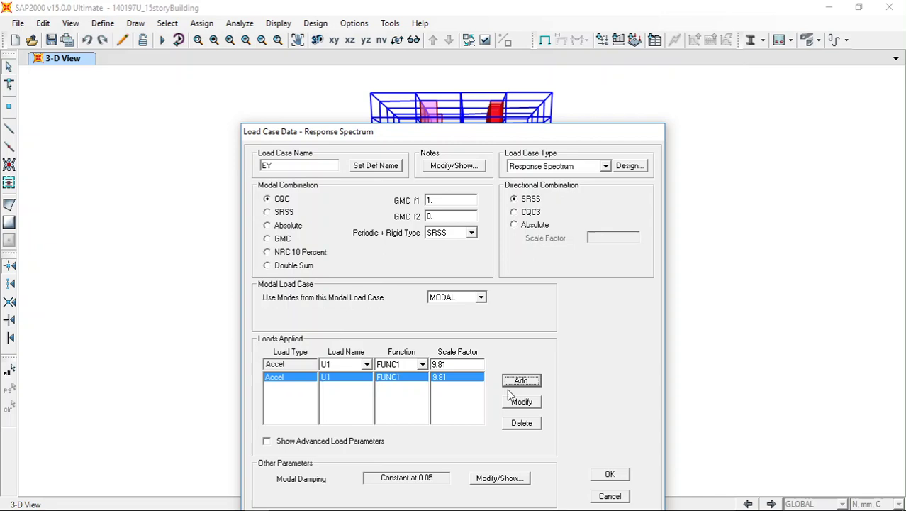
click(611, 475)
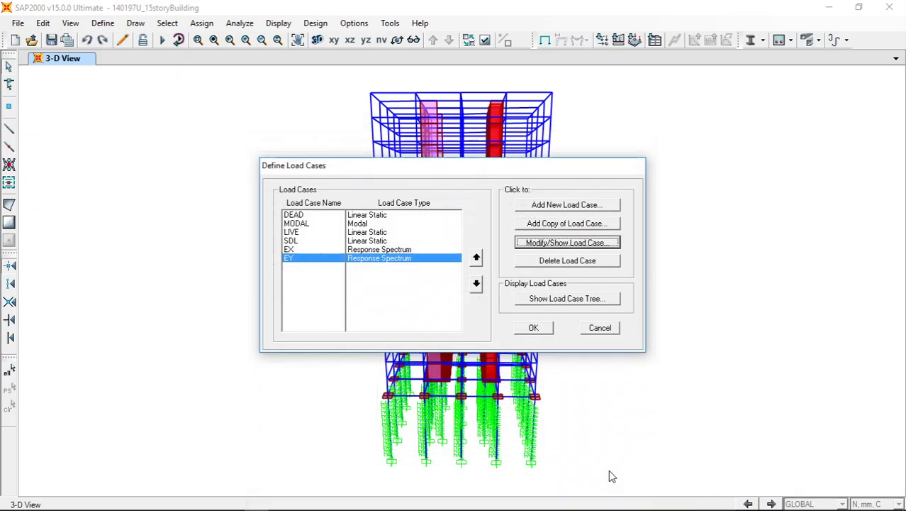
click(535, 329)
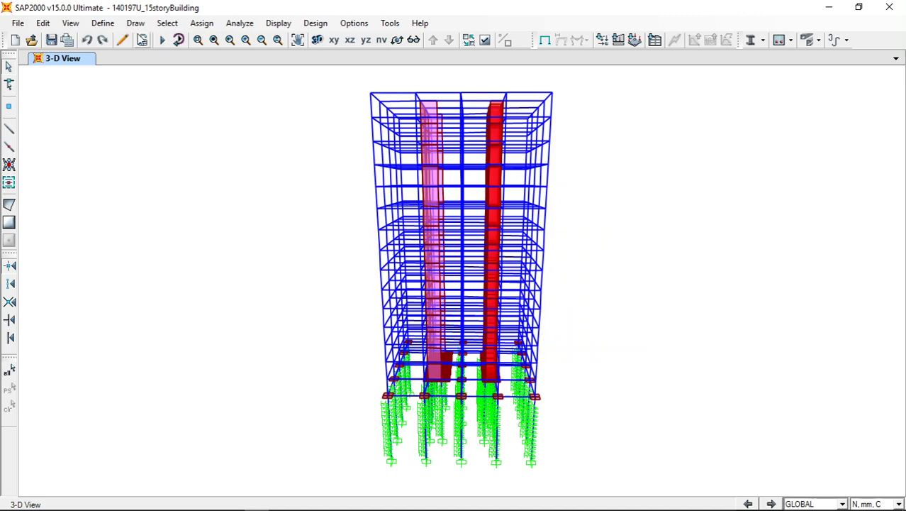
click(828, 7)
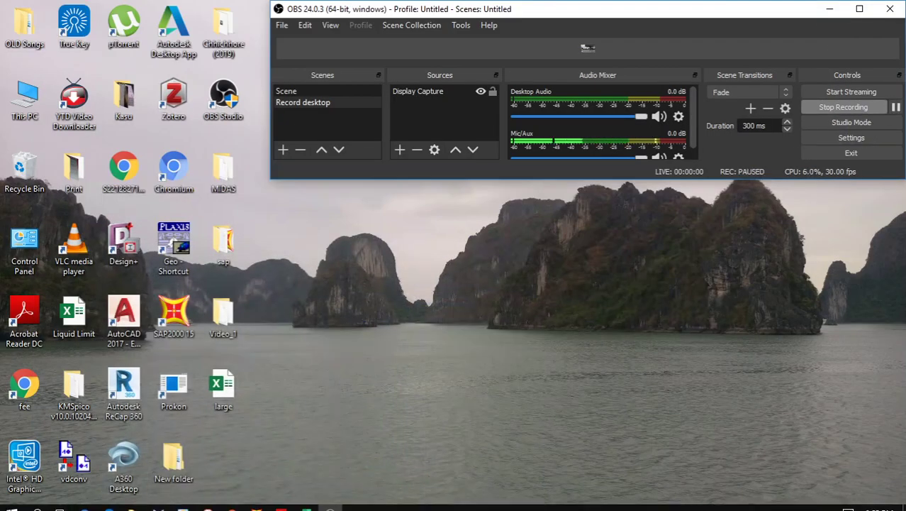
click(257, 502)
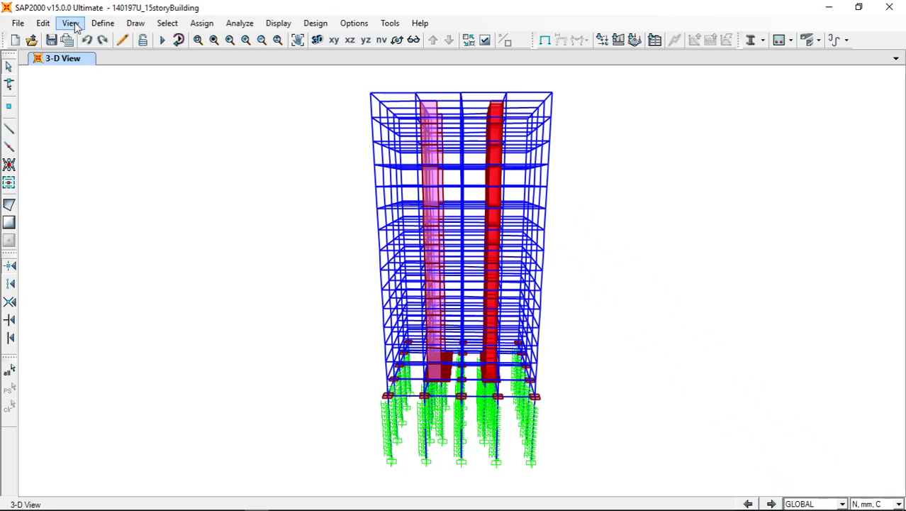
Open the E_X load combination for modification and add response spectrum case EX with scale factor 1.
click(103, 23)
click(125, 275)
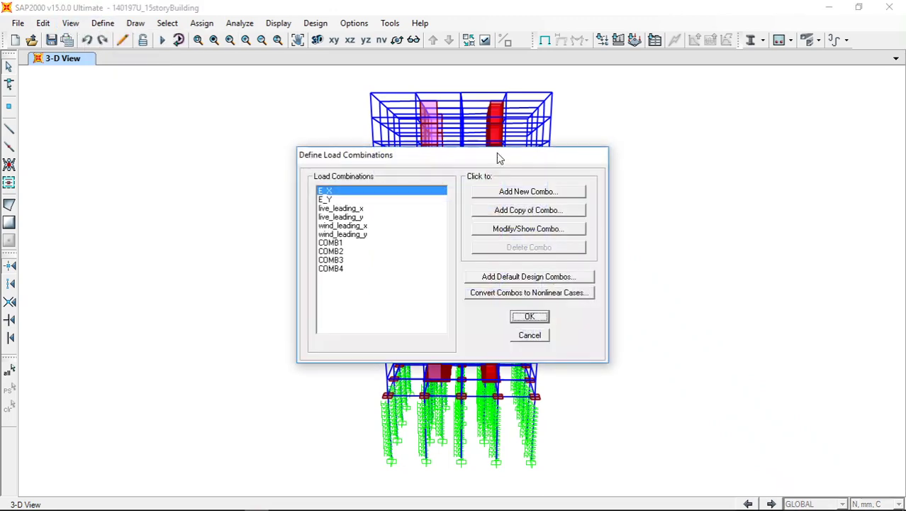
click(504, 230)
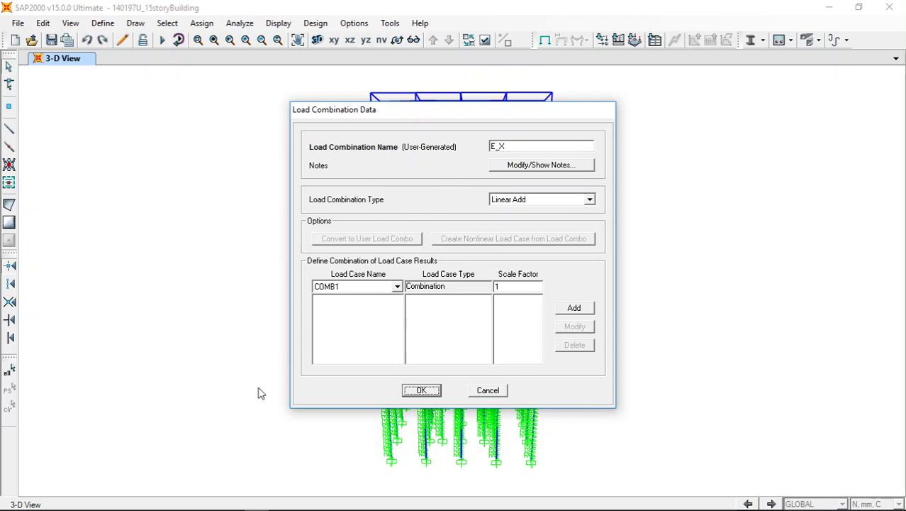
click(397, 286)
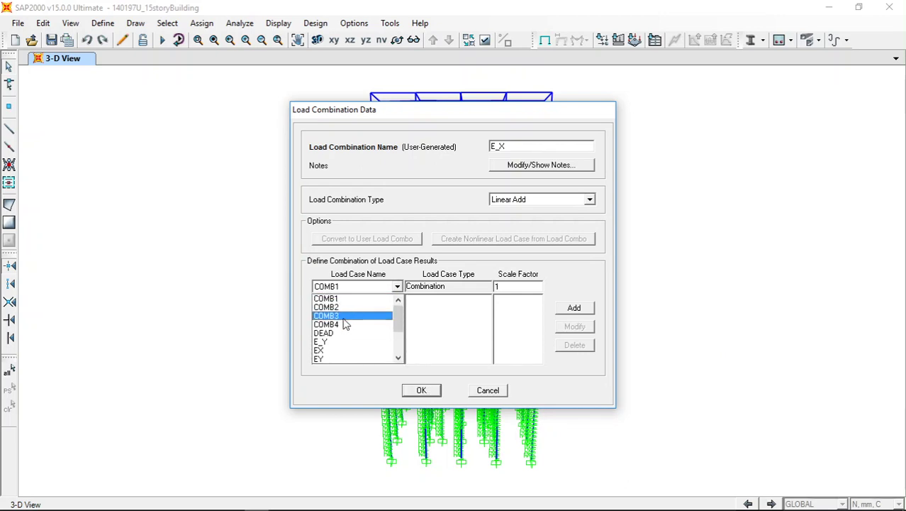
scroll(365, 347, down, 2)
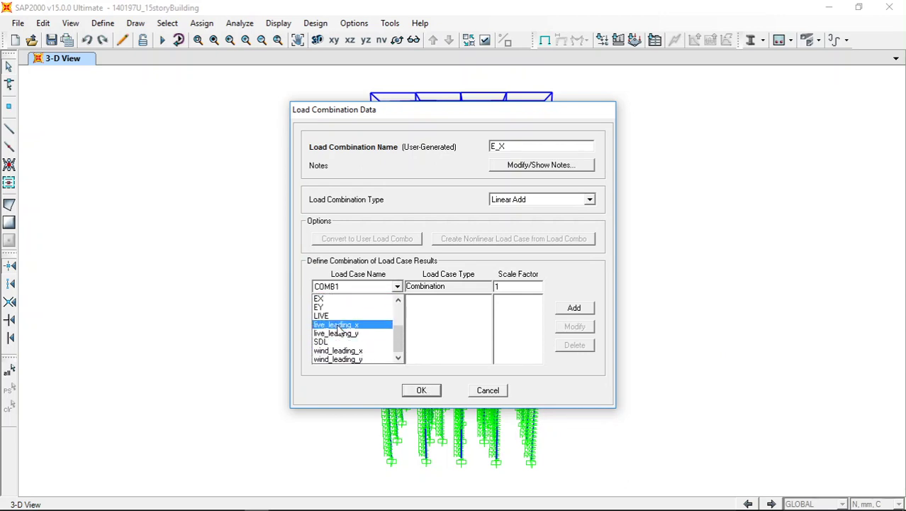
click(337, 299)
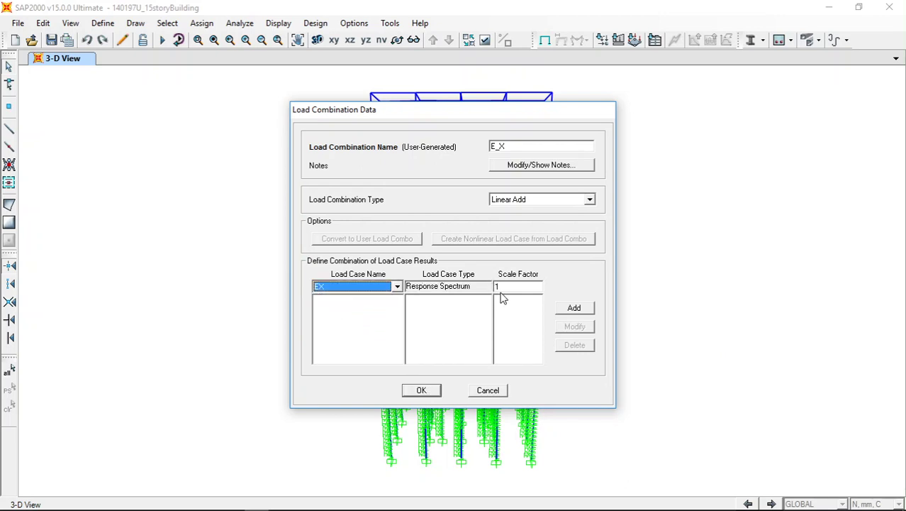
click(569, 313)
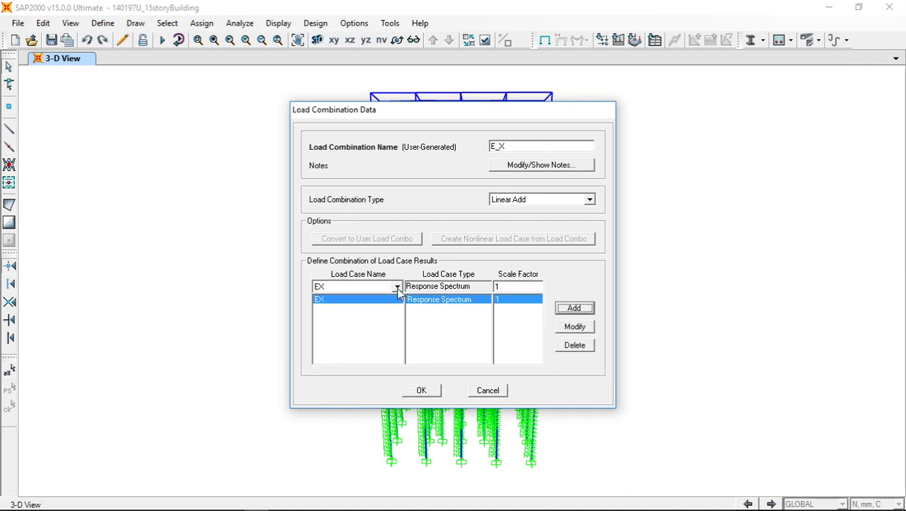
Add load case EY to the E_X combination with scale factor 0.3, and accept the combination.
click(397, 286)
click(360, 307)
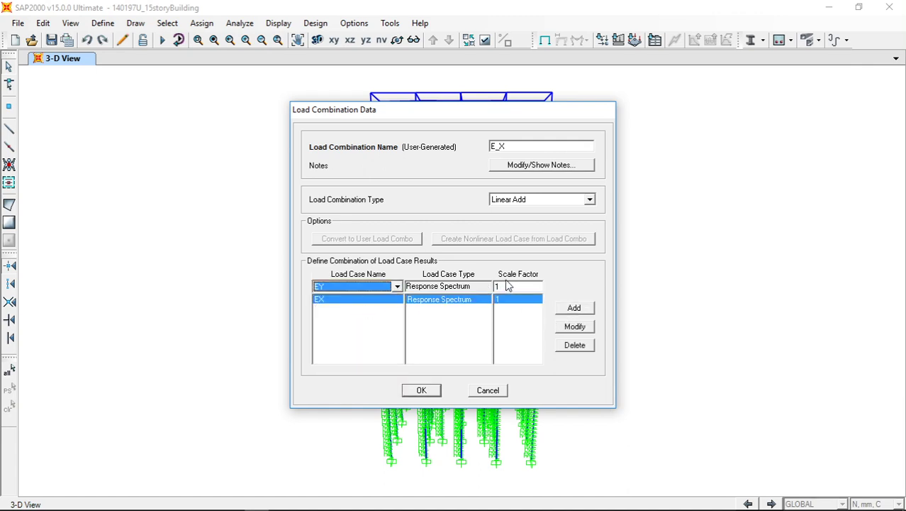
drag(508, 287, 500, 285)
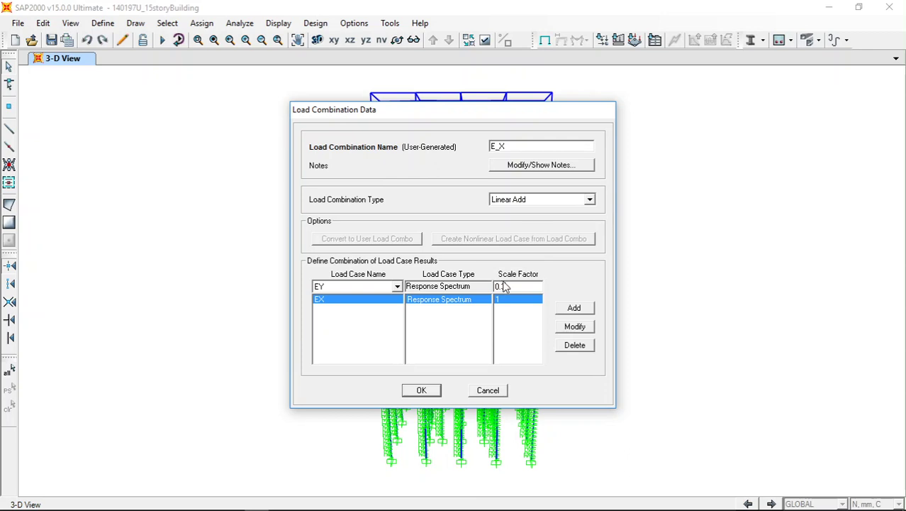
click(576, 308)
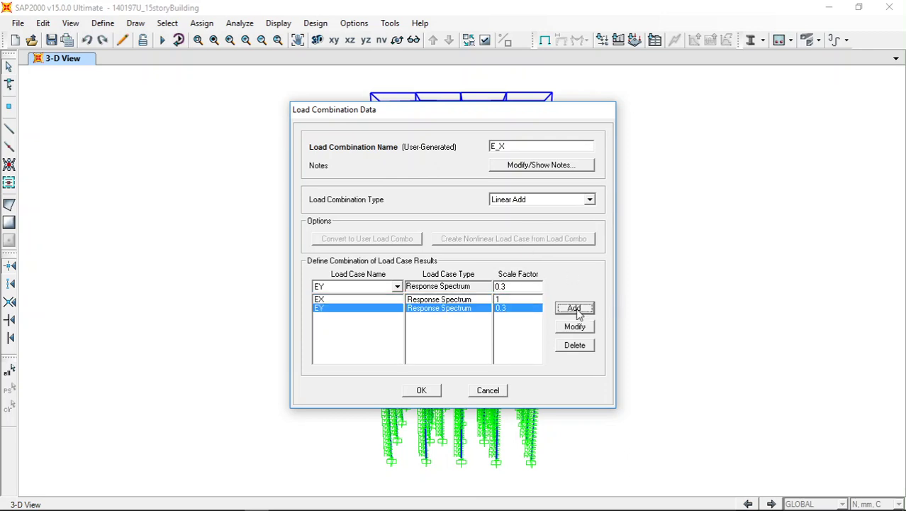
click(423, 391)
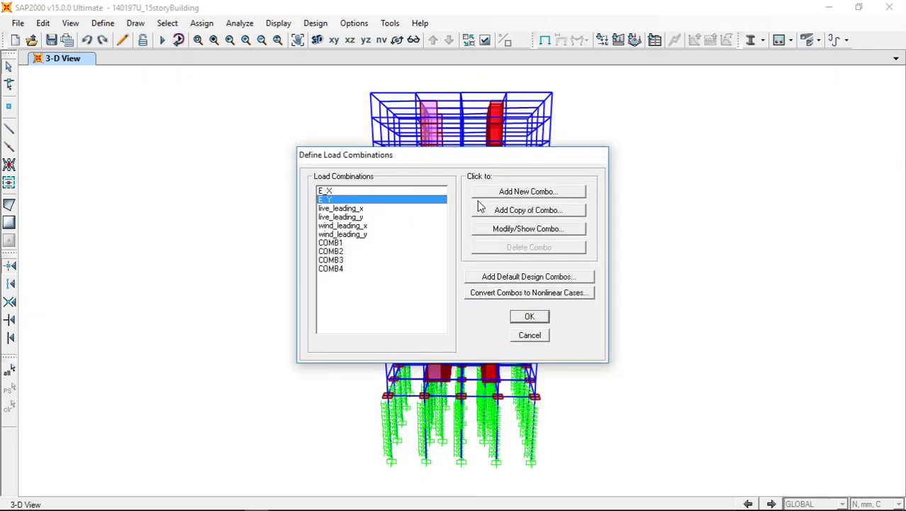
Open the E_Y load combination for modification and add response spectrum case EY with scale factor 1.
click(490, 227)
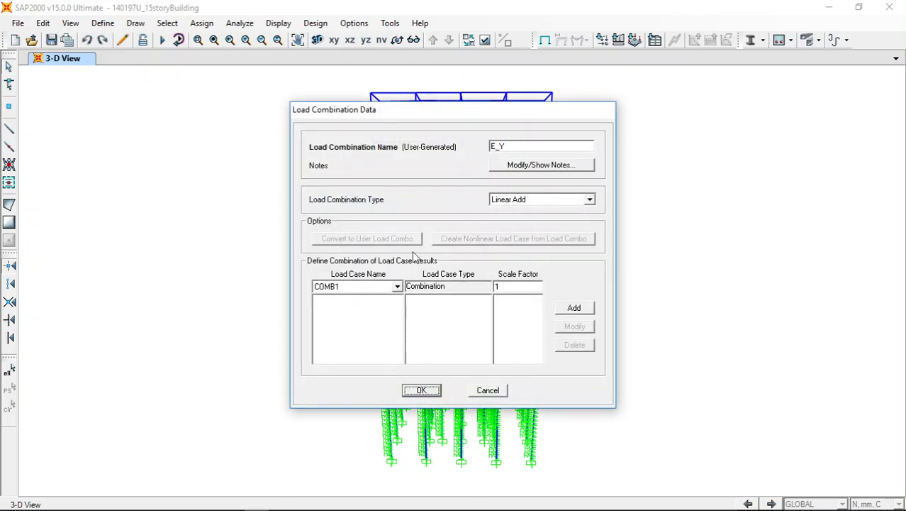
click(397, 288)
click(349, 357)
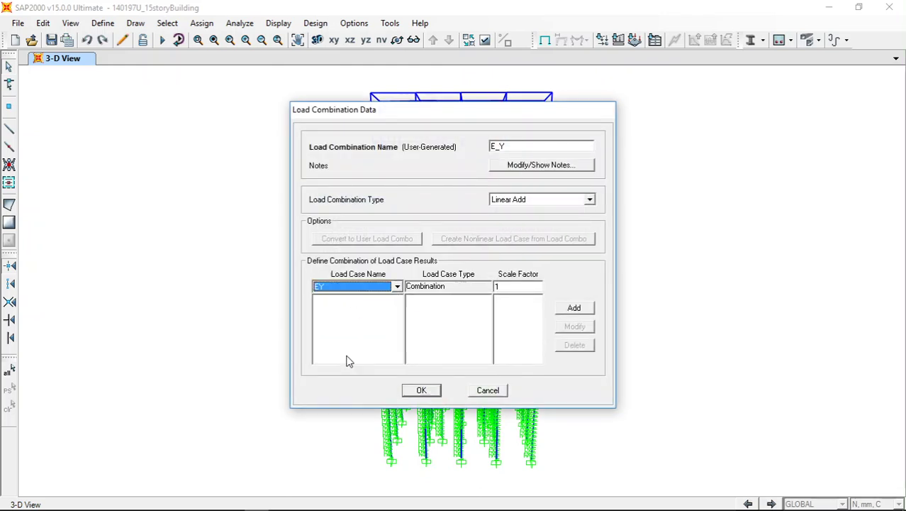
click(579, 310)
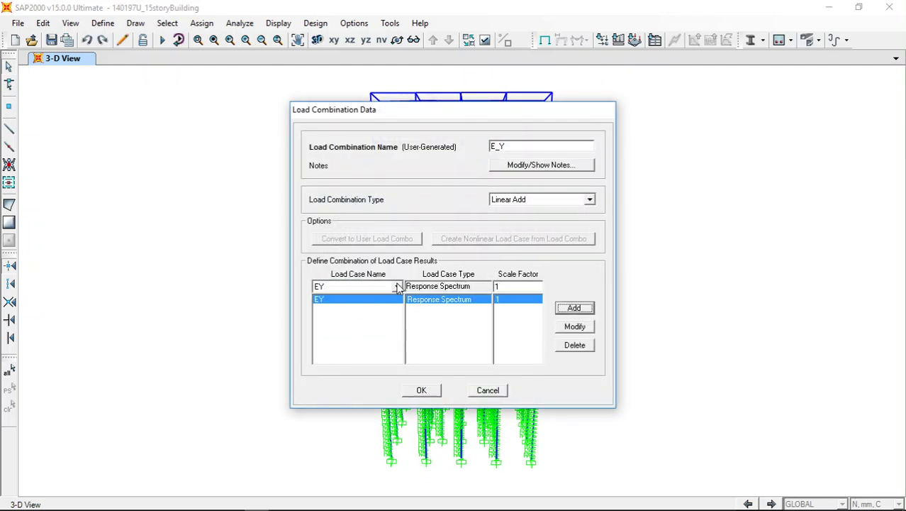
Add load case EX to the E_Y combination with scale factor 0.3, and accept the combination.
click(398, 286)
click(338, 298)
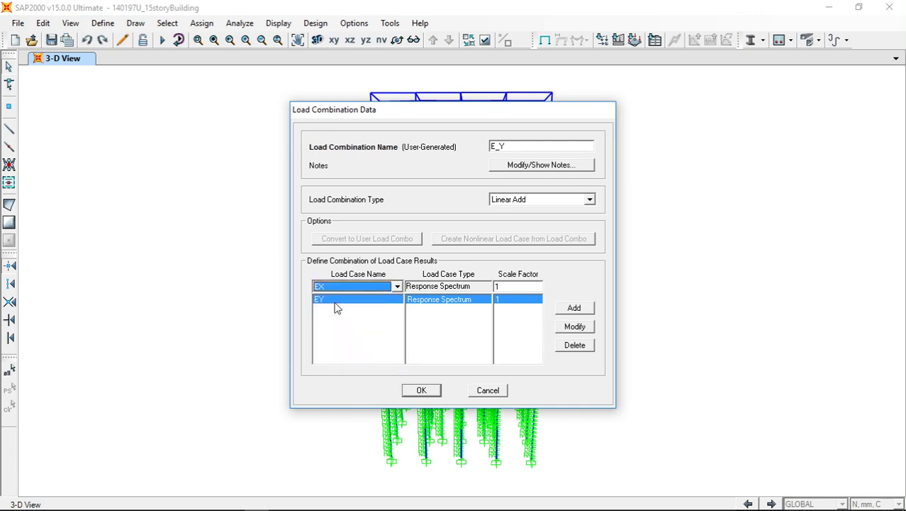
click(496, 287)
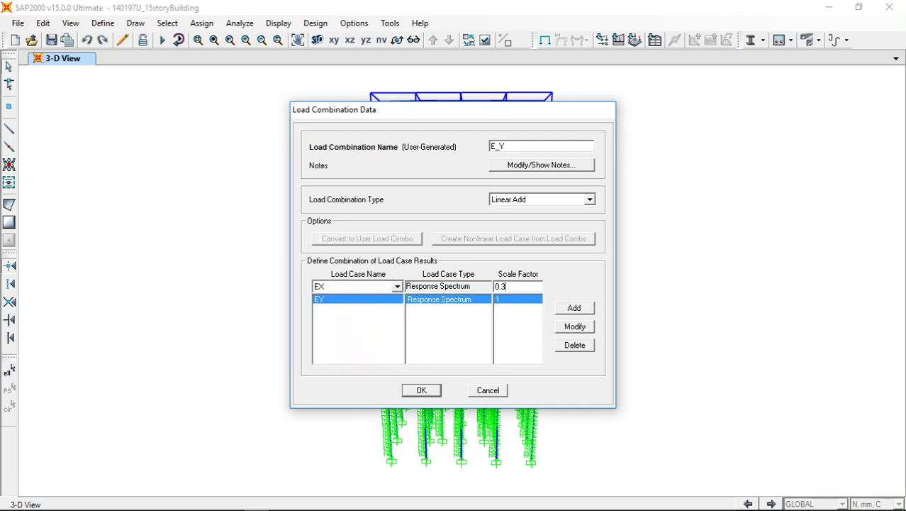
click(588, 309)
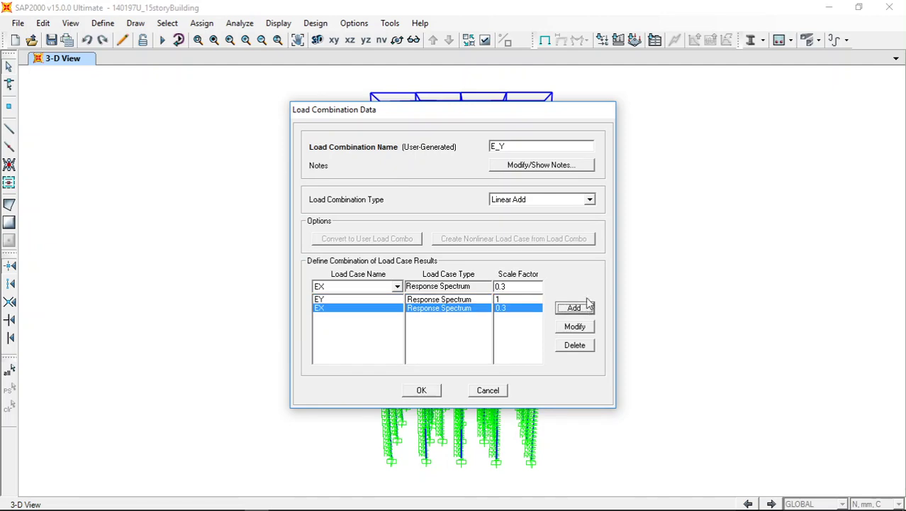
click(420, 391)
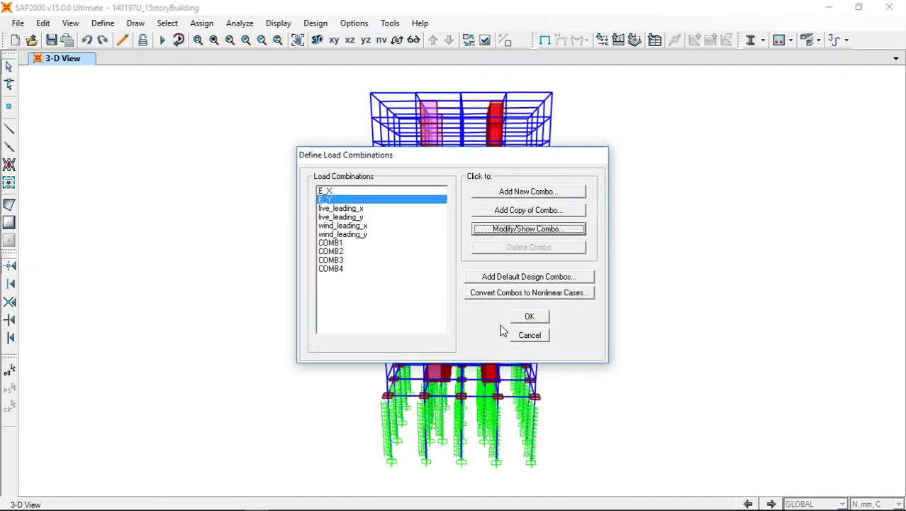
Accept the load combination definitions and run the analysis for all load cases.
click(529, 318)
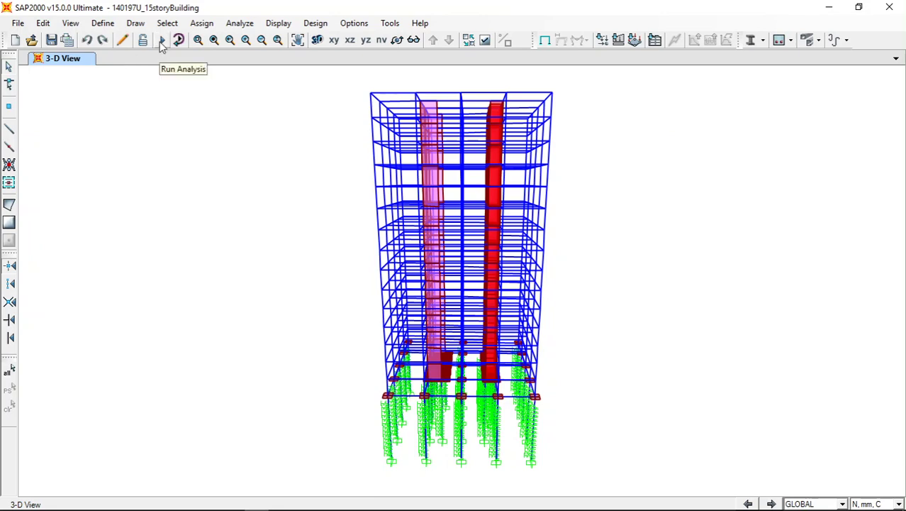
click(162, 41)
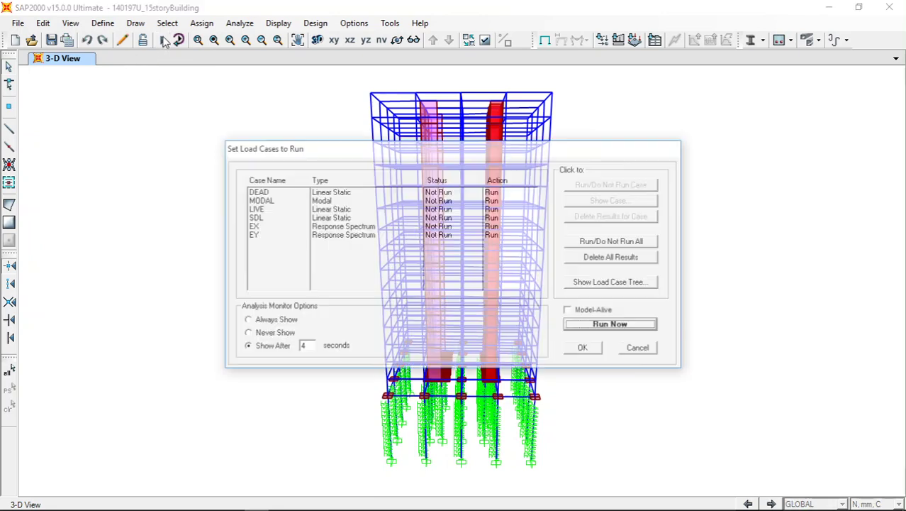
click(612, 326)
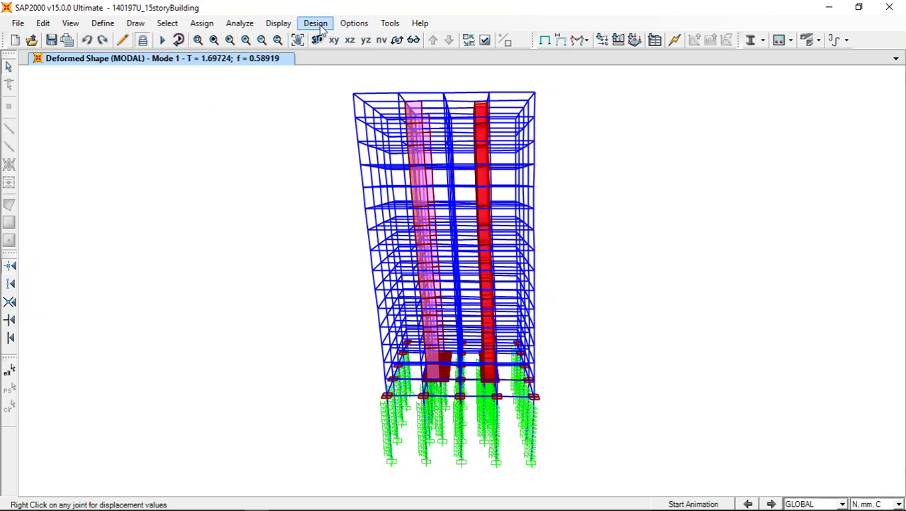
Display the analysis result tables with only Structure Output selected, leaving out Joint Output and Element Output.
click(278, 23)
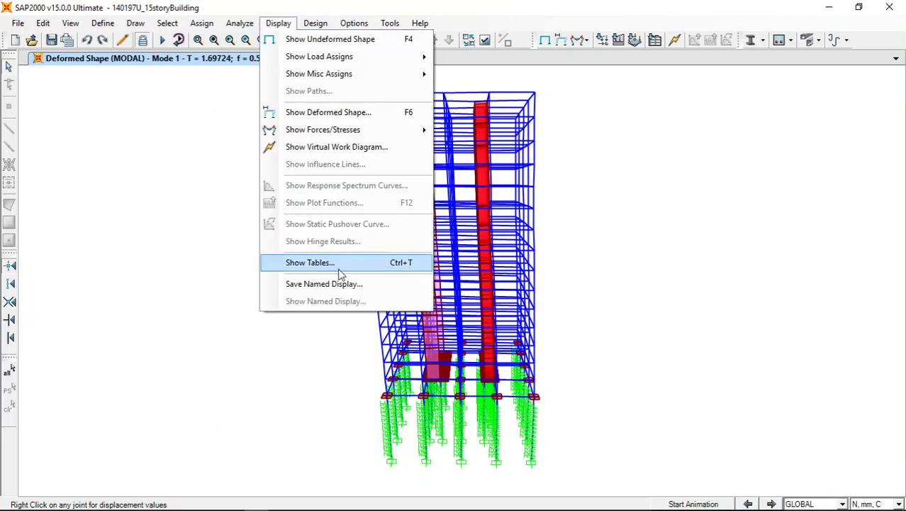
click(339, 268)
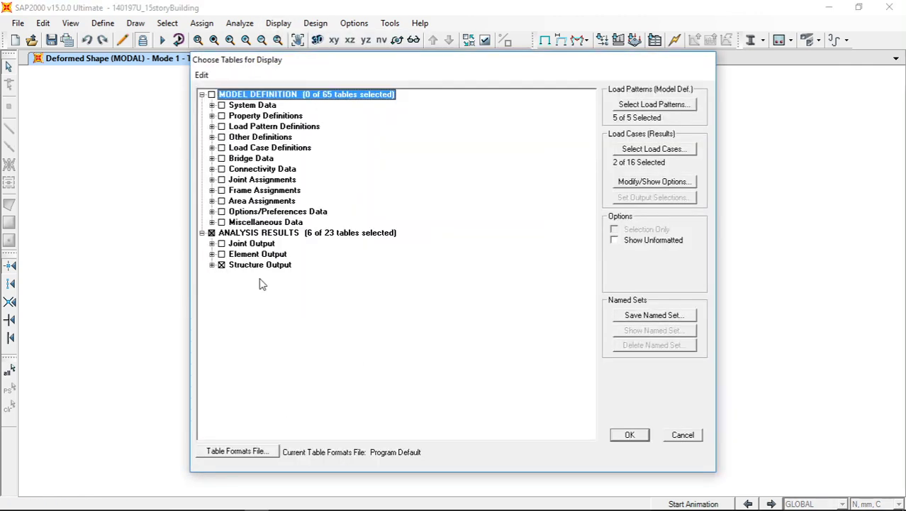
click(221, 234)
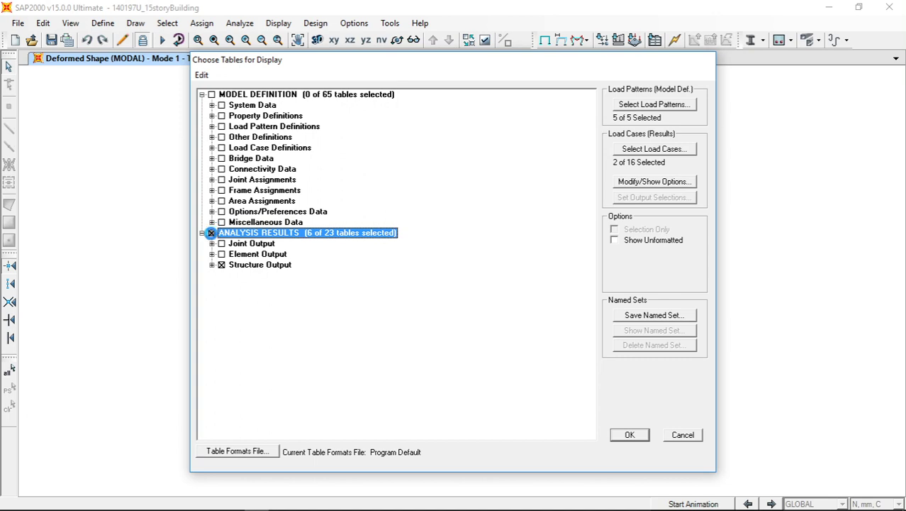
click(211, 232)
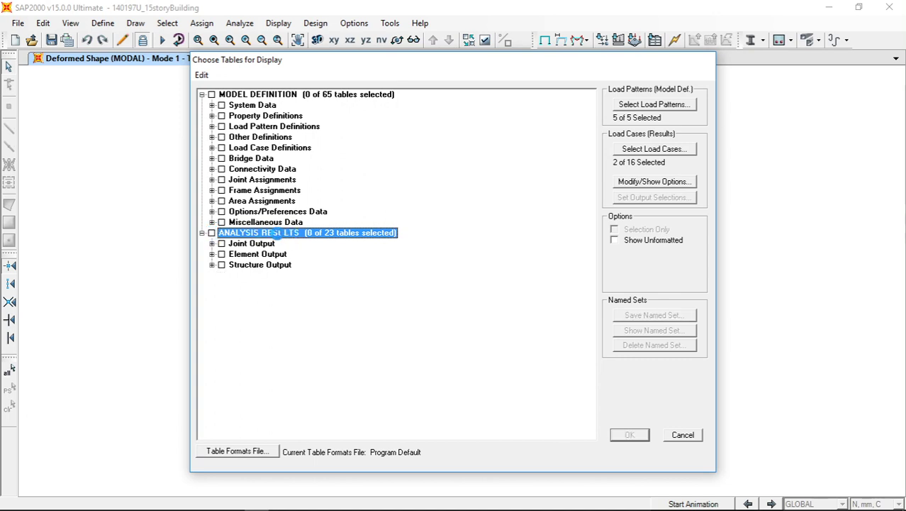
click(211, 233)
click(224, 244)
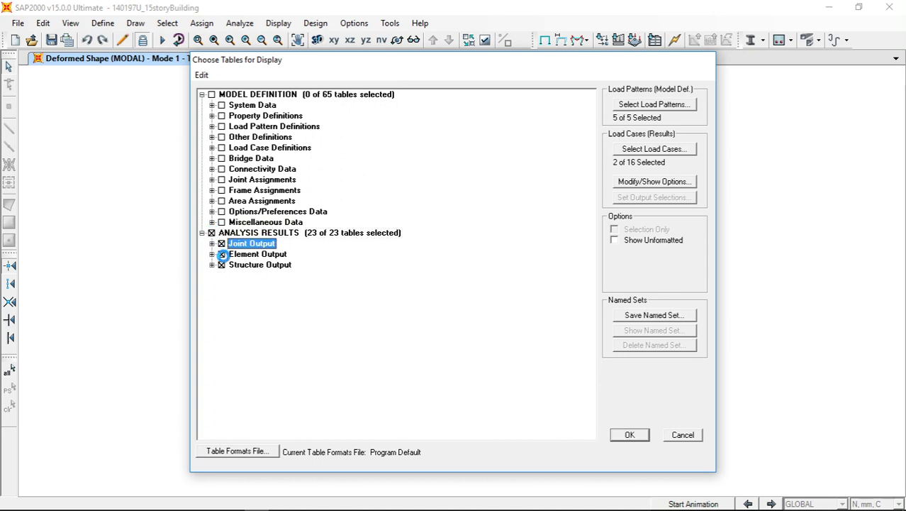
click(222, 243)
click(222, 254)
click(222, 254)
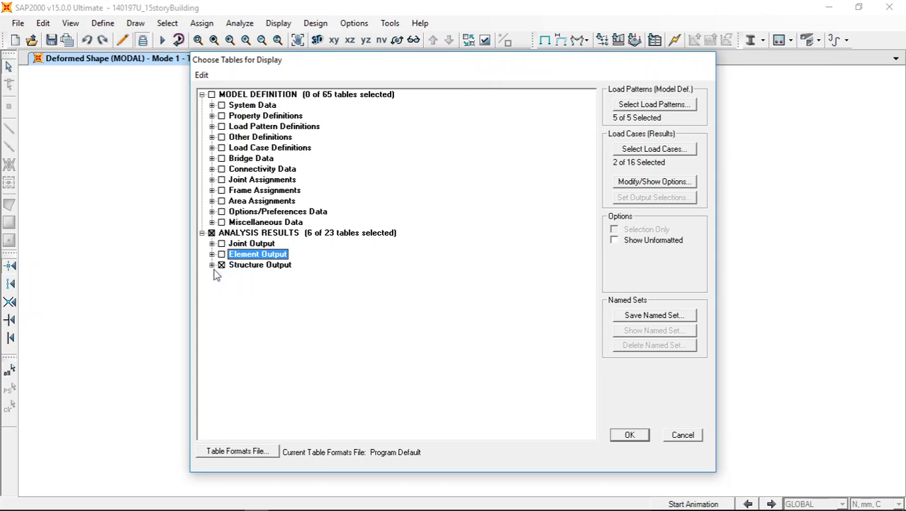
click(631, 435)
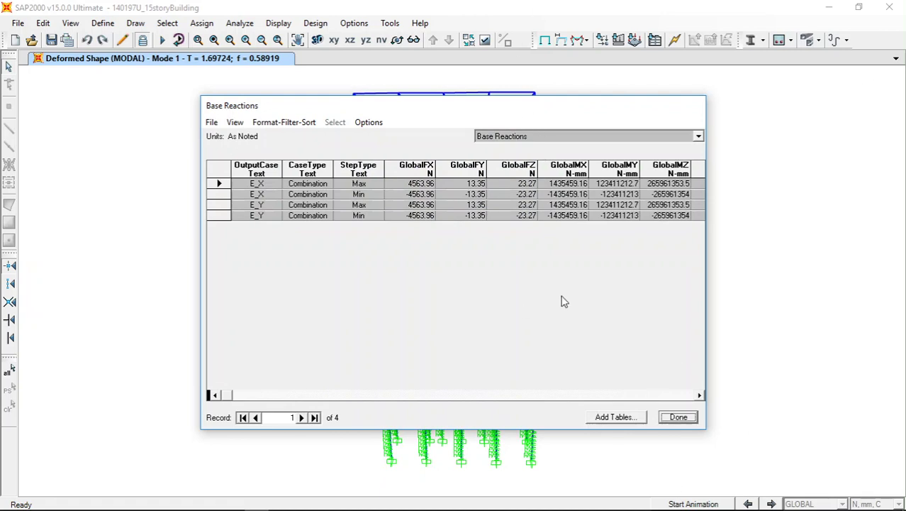
Examine the Base Reactions, Modal Load Participation Ratios and Modal Participating Mass Ratios tables.
click(699, 136)
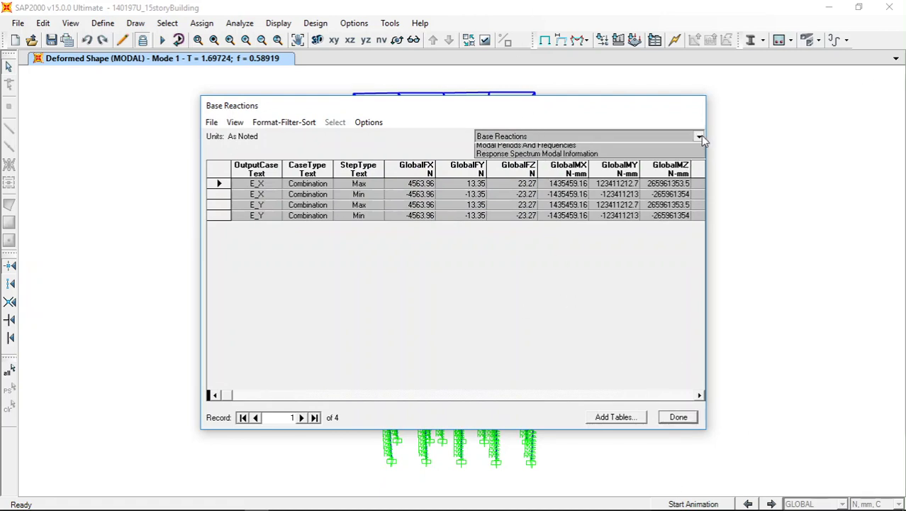
click(529, 147)
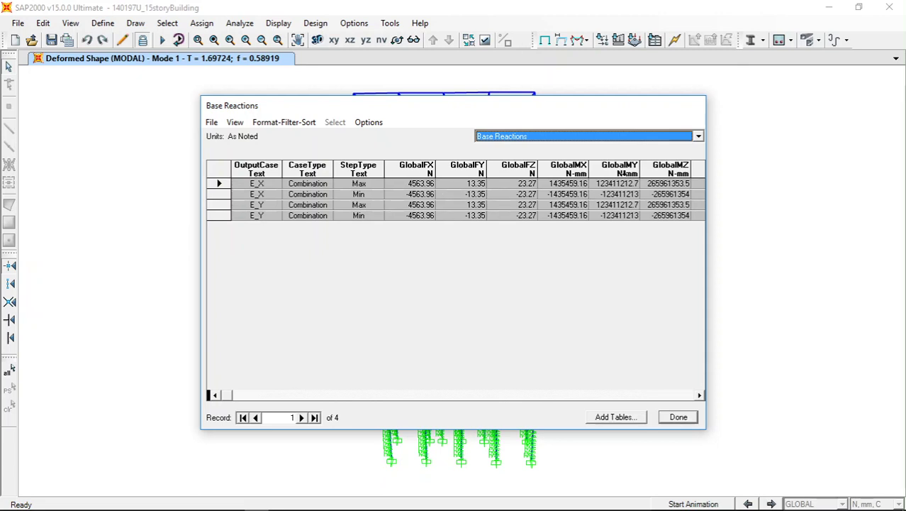
click(696, 136)
click(567, 157)
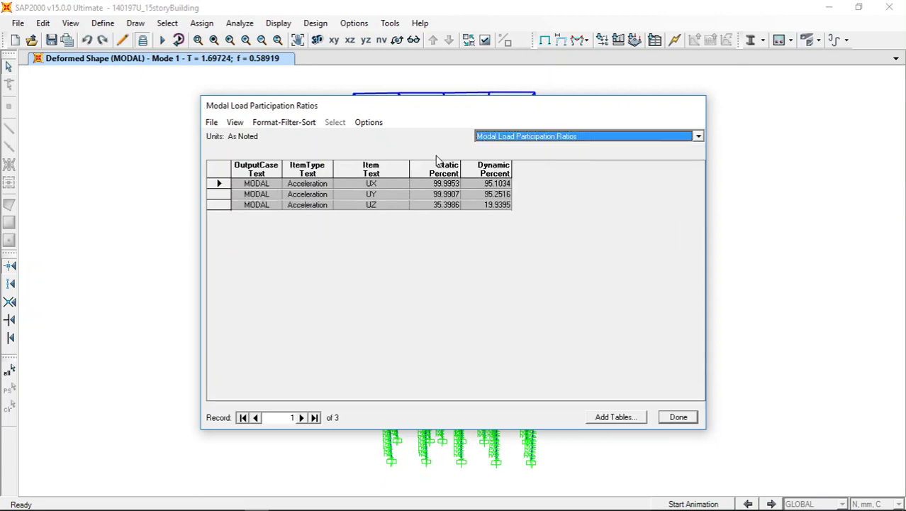
click(699, 137)
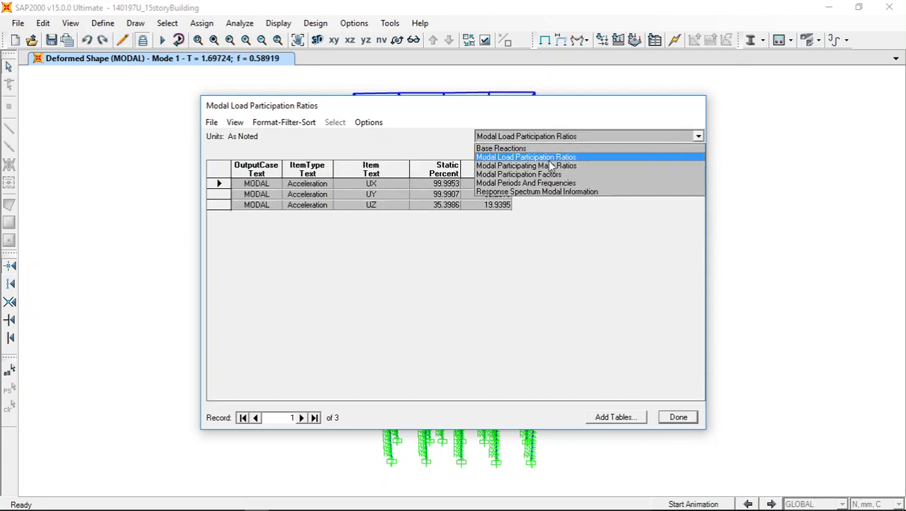
click(547, 165)
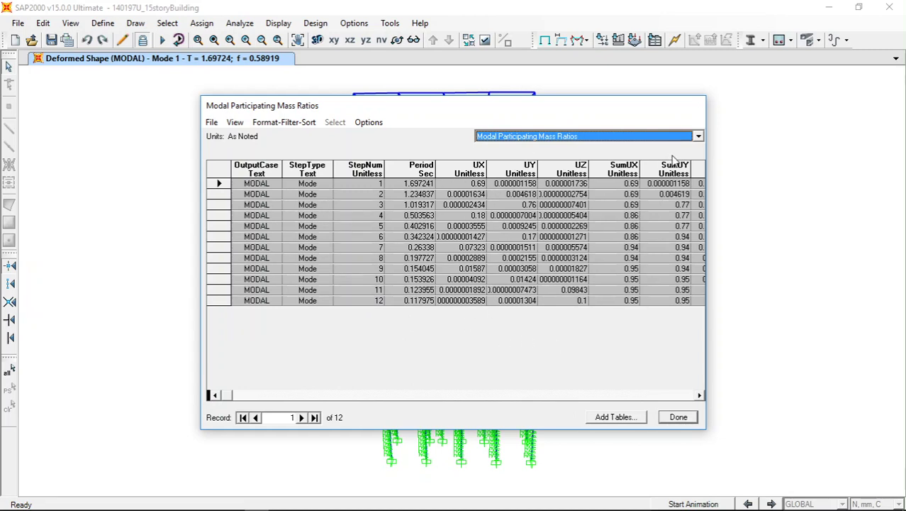
Examine the Modal Periods And Frequencies table, and close the result tables.
click(698, 136)
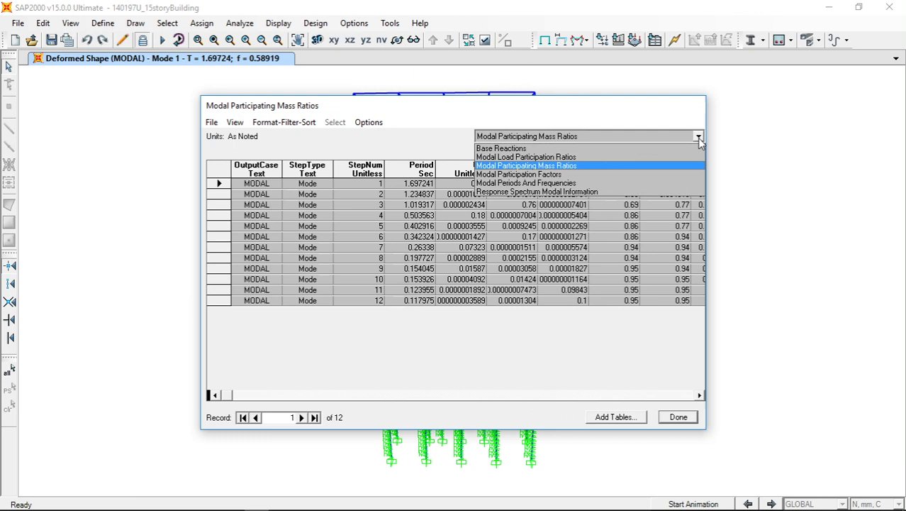
click(538, 184)
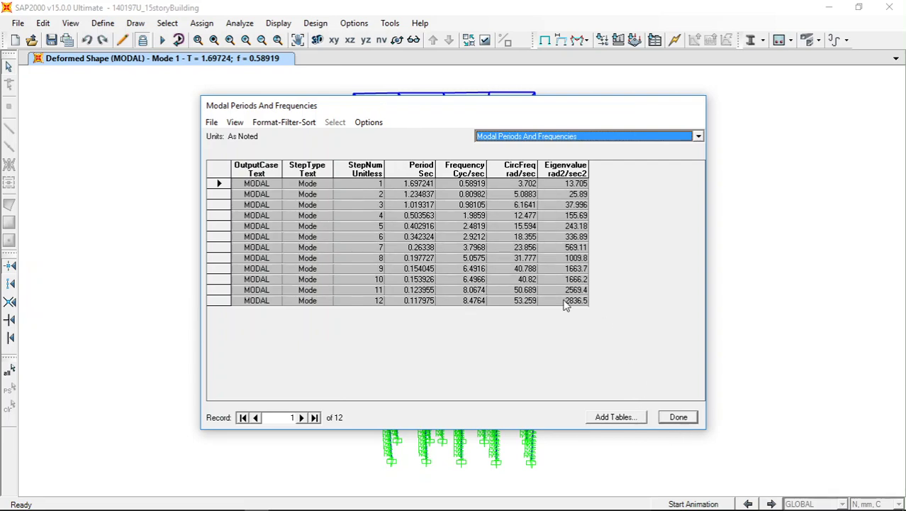
click(685, 136)
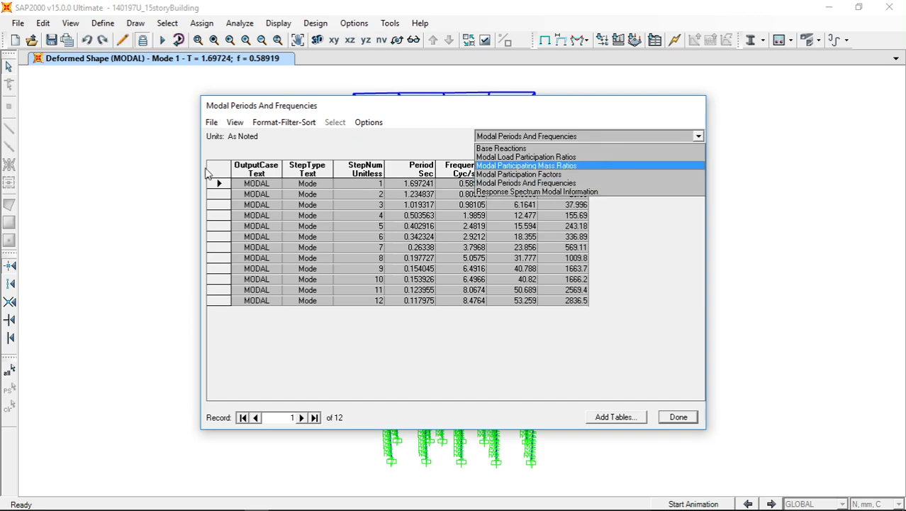
click(677, 420)
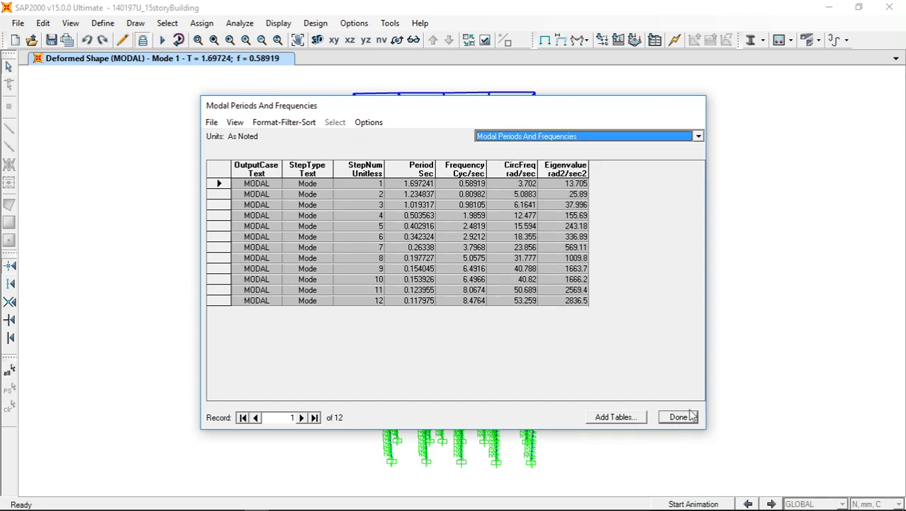
click(679, 419)
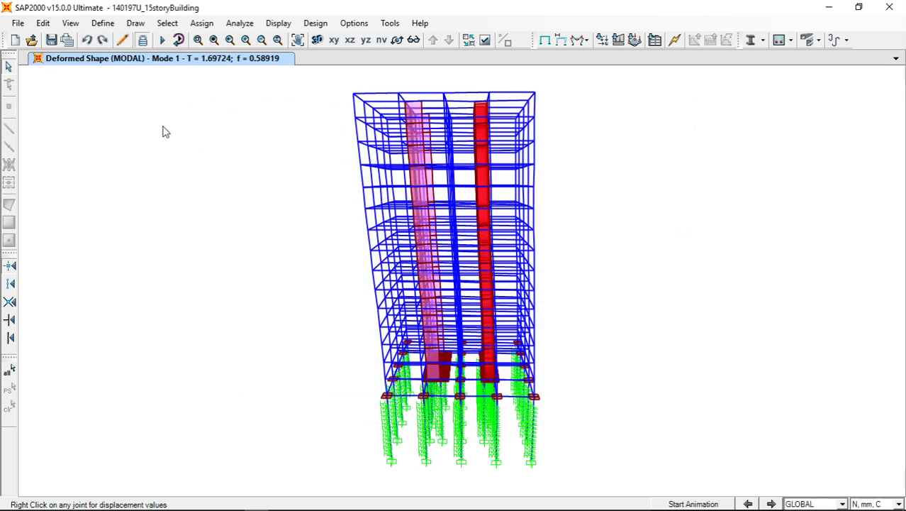